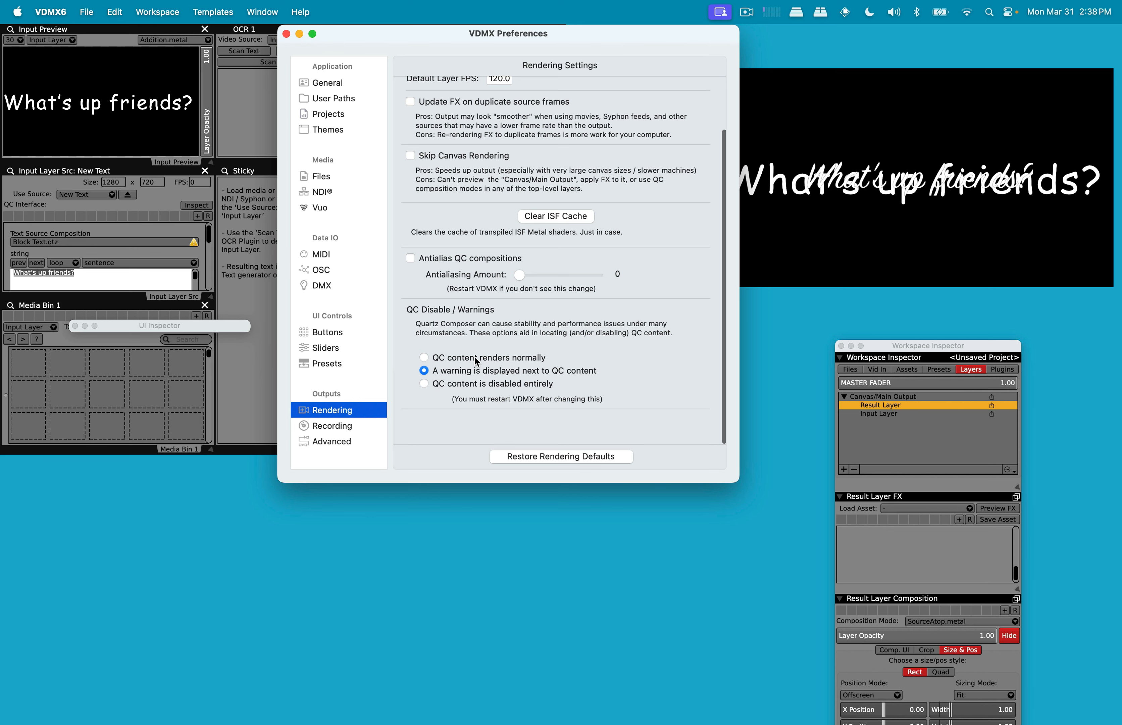
{"action": "left_click", "coordinate": [474, 355]}
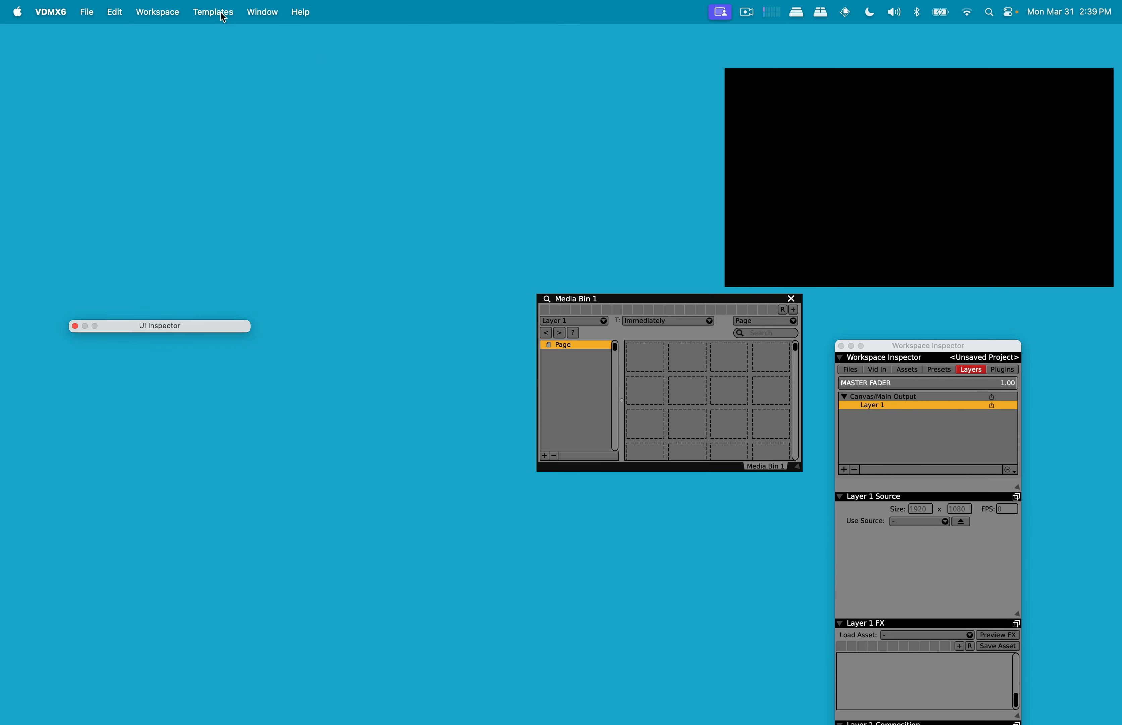
Step: Load the OCR Example template and move the UI Inspector clear of the template's panels
{"action": "left_click", "coordinate": [223, 17]}
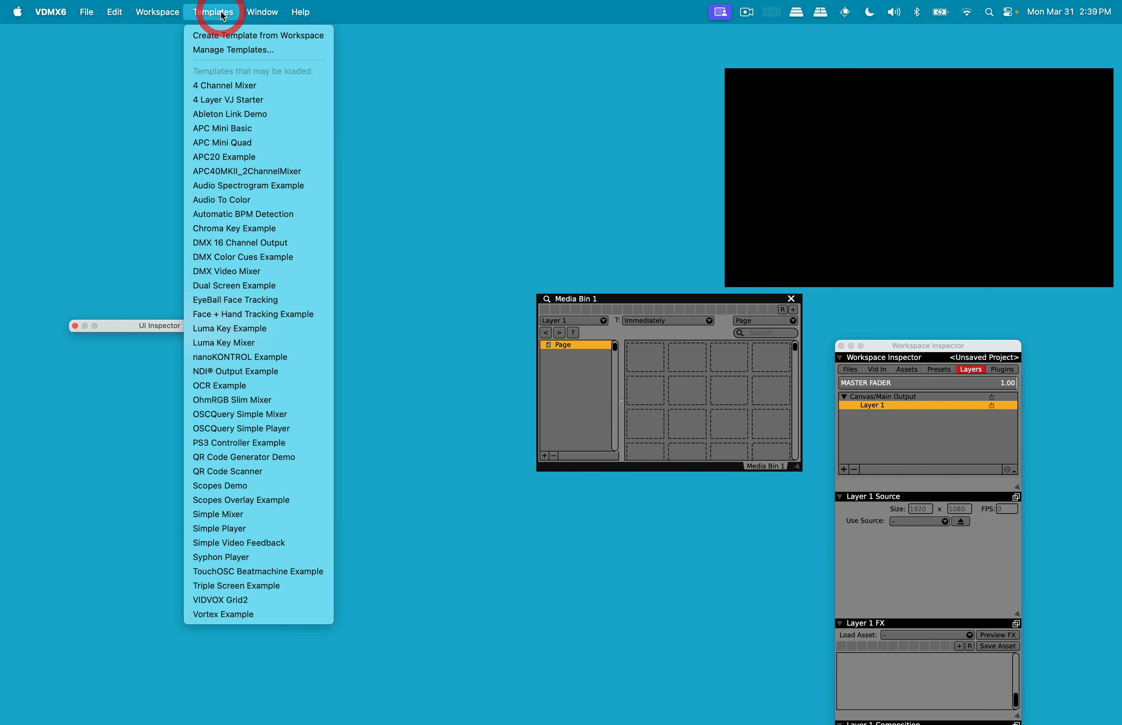
{"action": "left_click", "coordinate": [238, 386]}
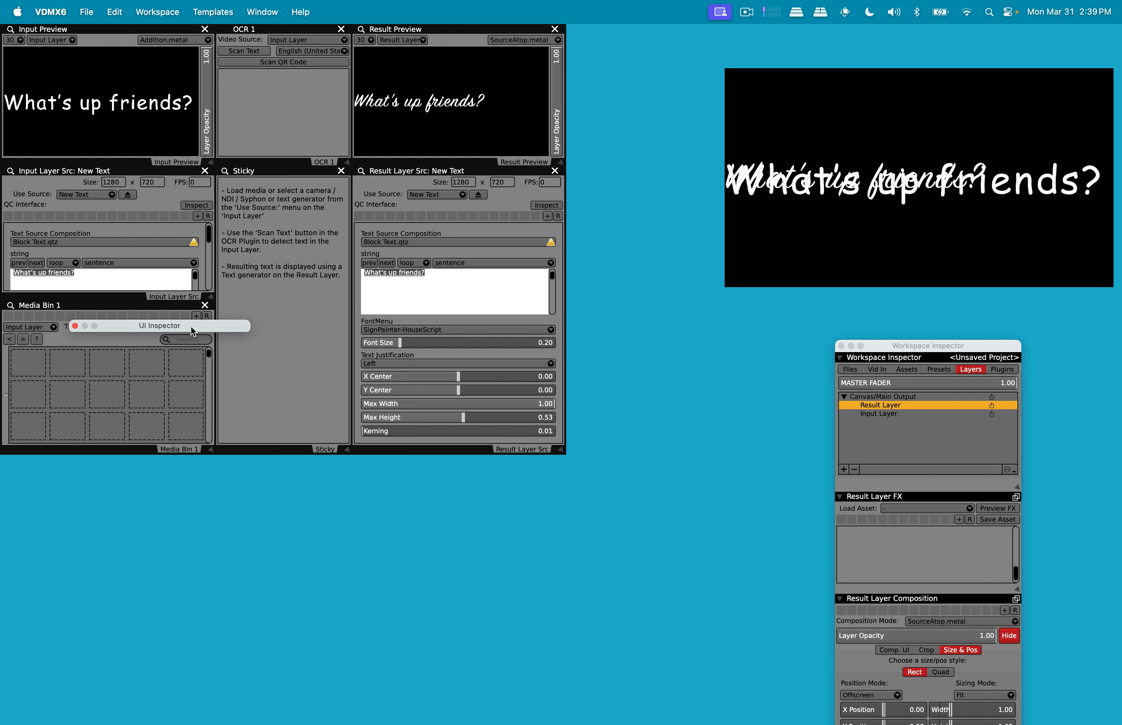
{"action": "left_click_drag", "start_coordinate": [191, 327], "coordinate": [701, 329]}
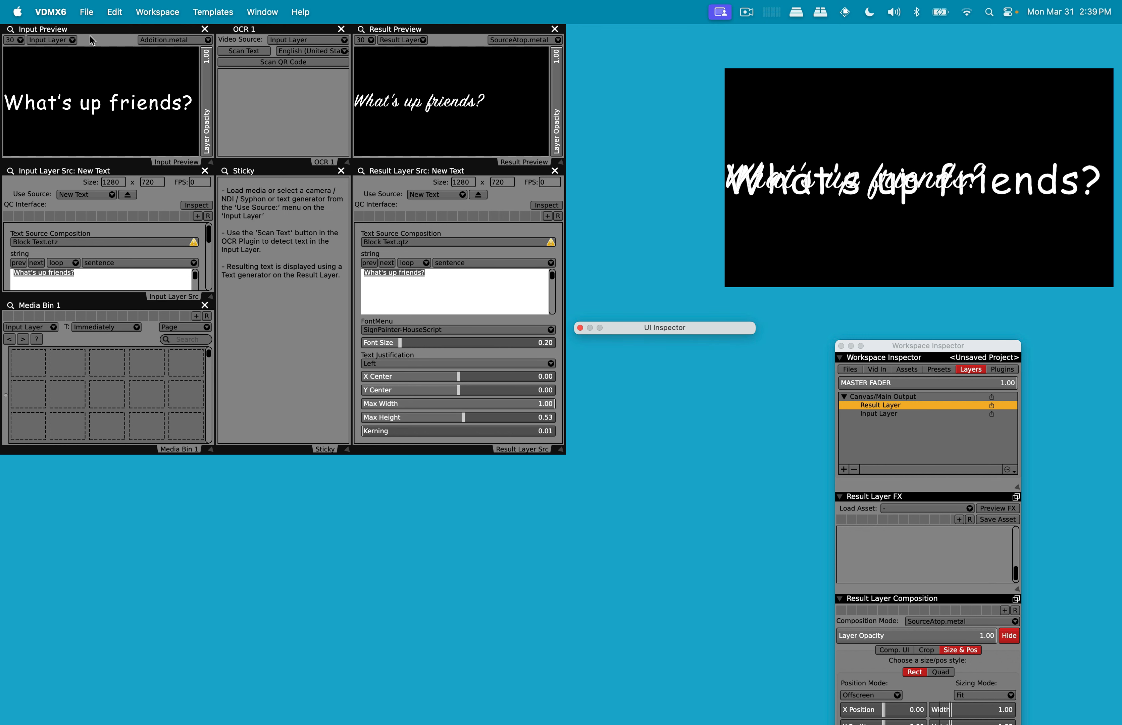
{"action": "left_click", "coordinate": [97, 29]}
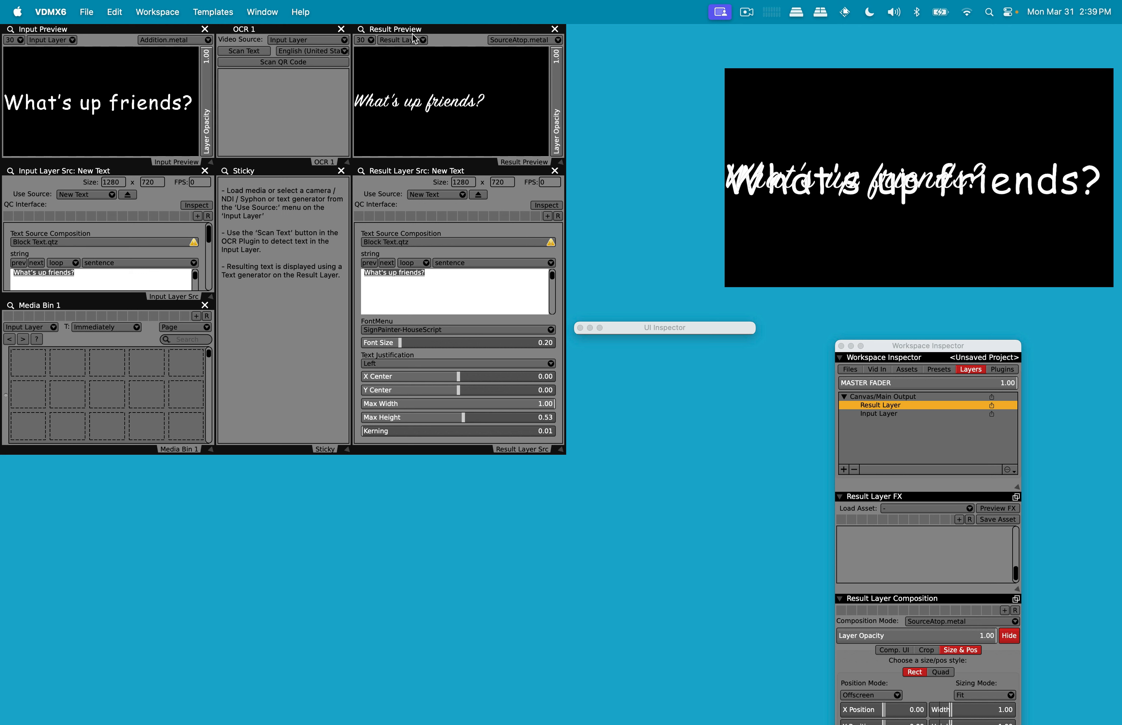
Step: Replace the Input Layer's text source with the FaceTime HD Camera and scan the text held up to it
{"action": "left_click", "coordinate": [128, 196]}
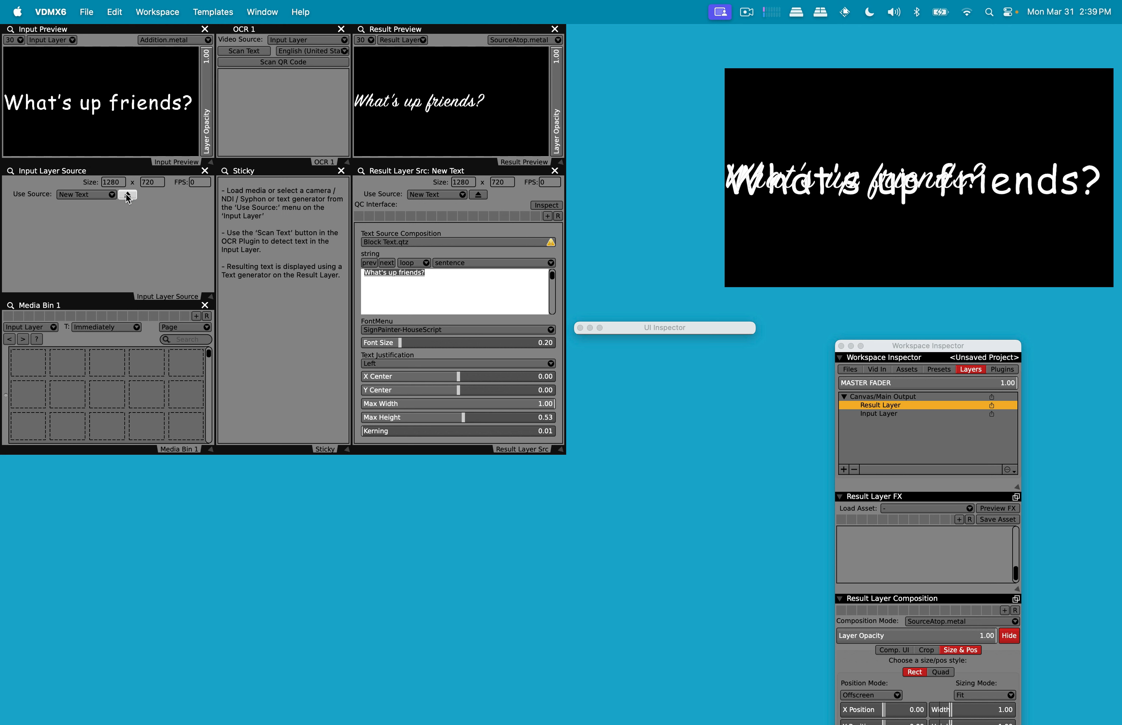
{"action": "left_click", "coordinate": [111, 194]}
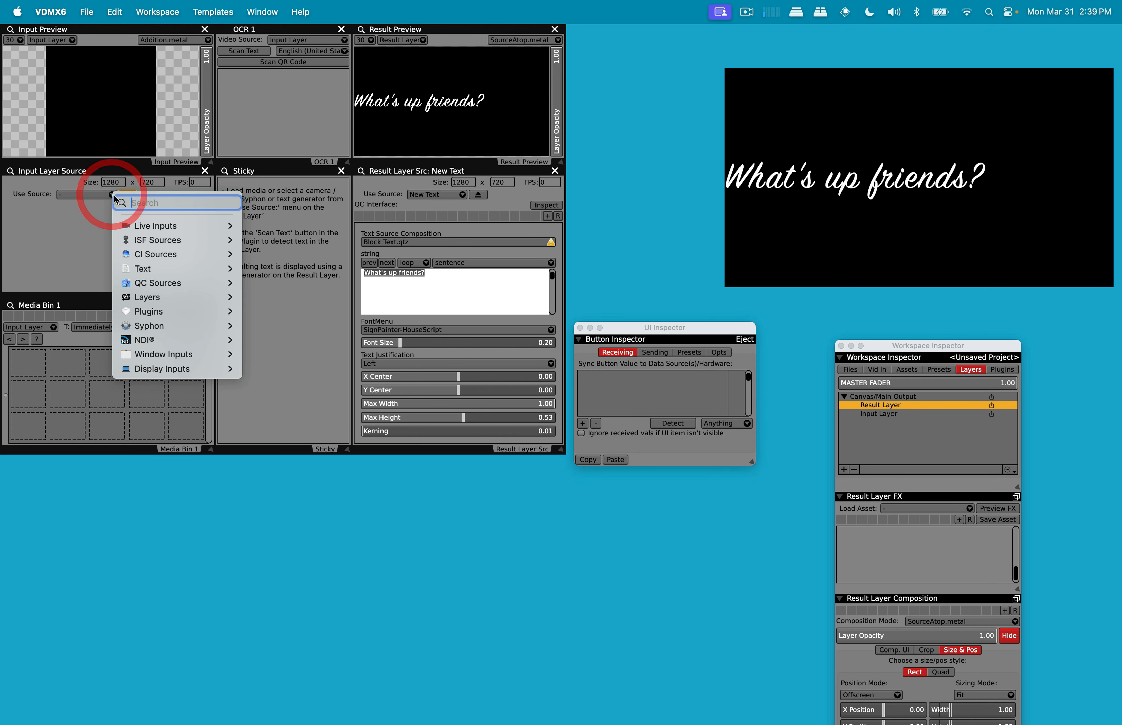
{"action": "mouse_move", "coordinate": [155, 225]}
{"action": "left_click", "coordinate": [283, 241]}
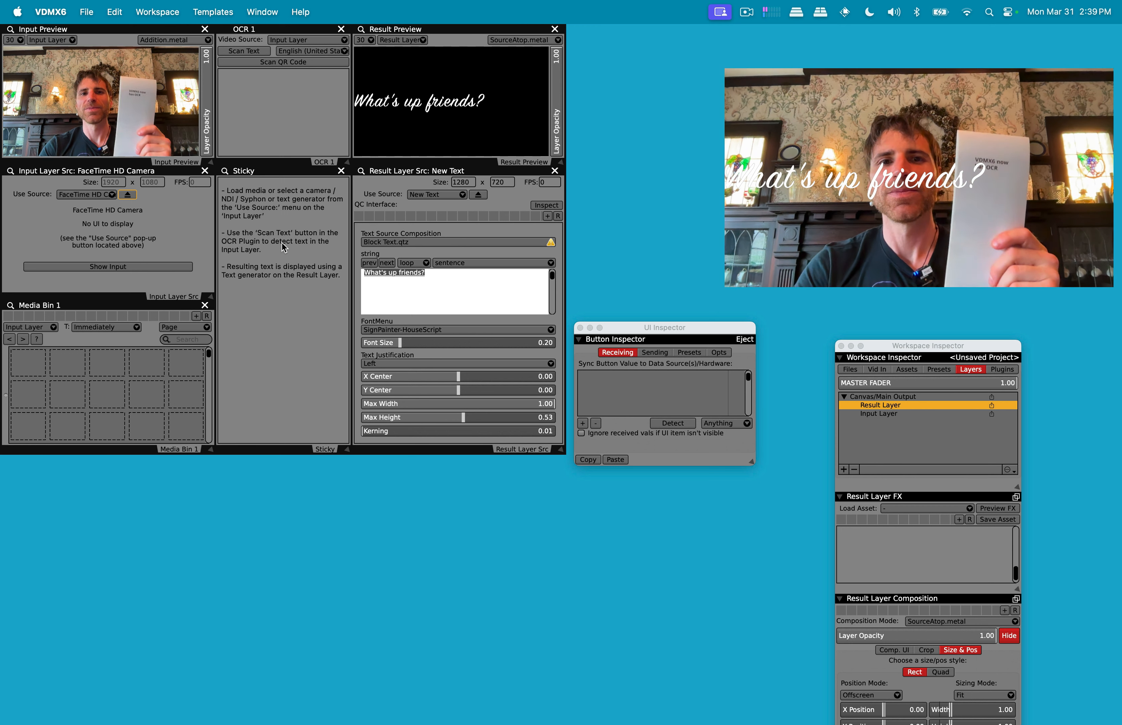
{"action": "left_click", "coordinate": [260, 51]}
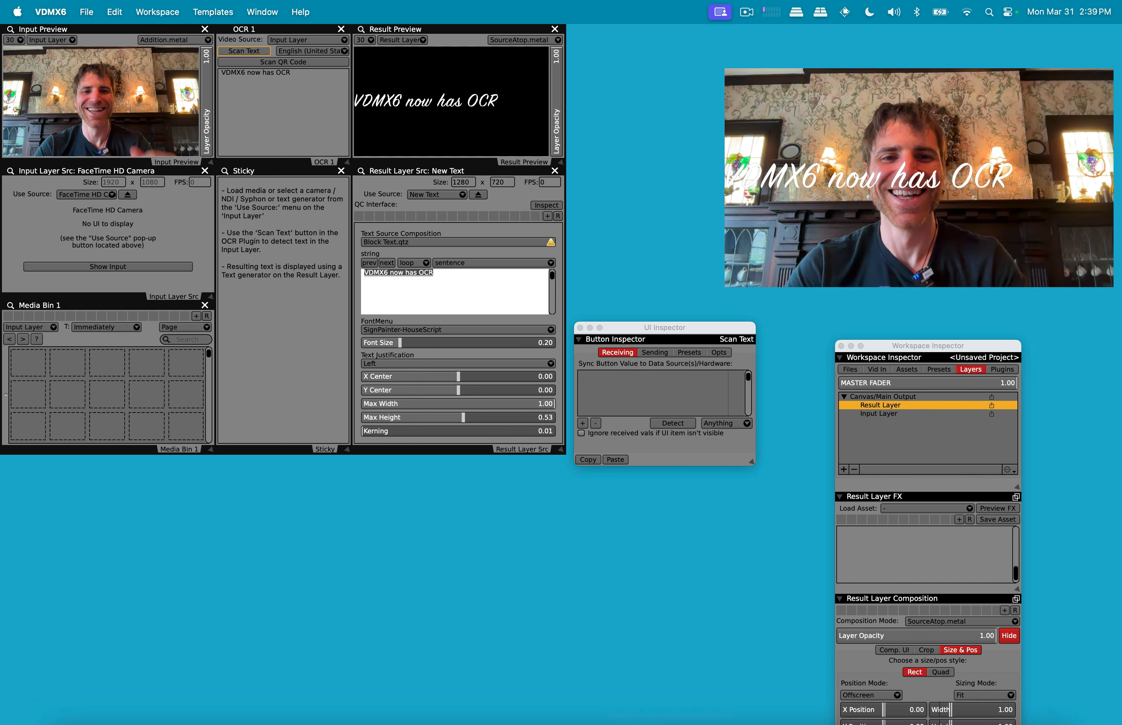
Step: Set the result text's X Center to 0.13 and Y Center to -0.03, and lower the Input Layer's opacity to 0
{"action": "left_click_drag", "start_coordinate": [456, 389], "coordinate": [470, 376]}
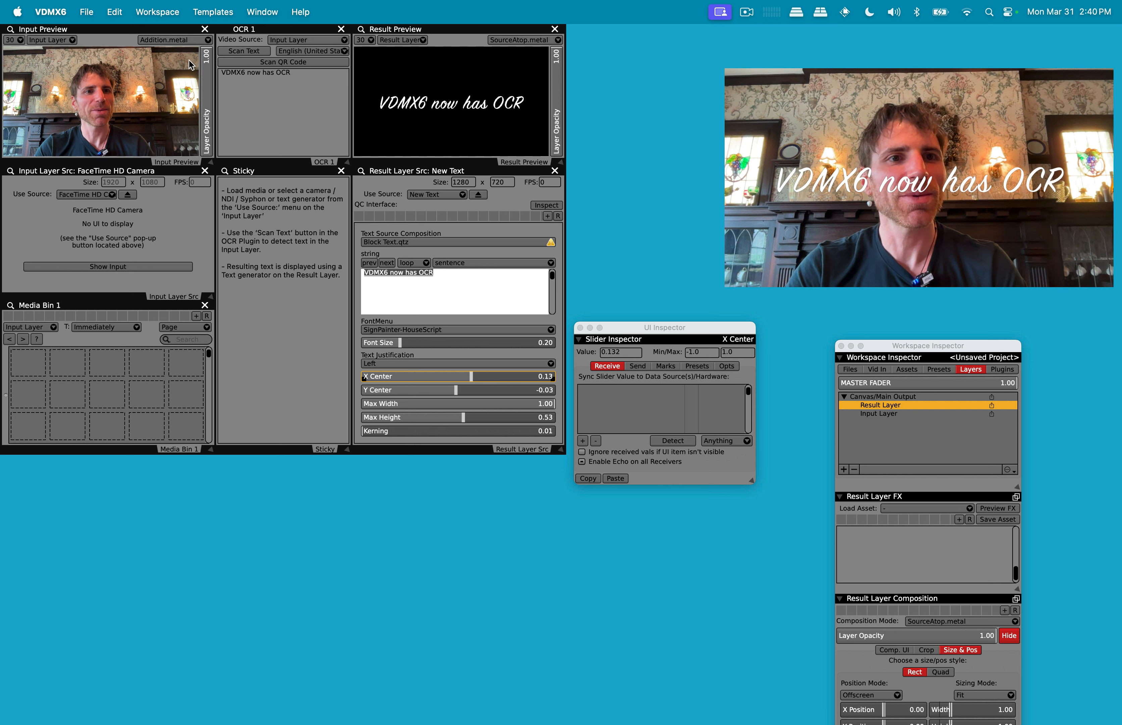
{"action": "left_click_drag", "start_coordinate": [206, 66], "coordinate": [209, 197]}
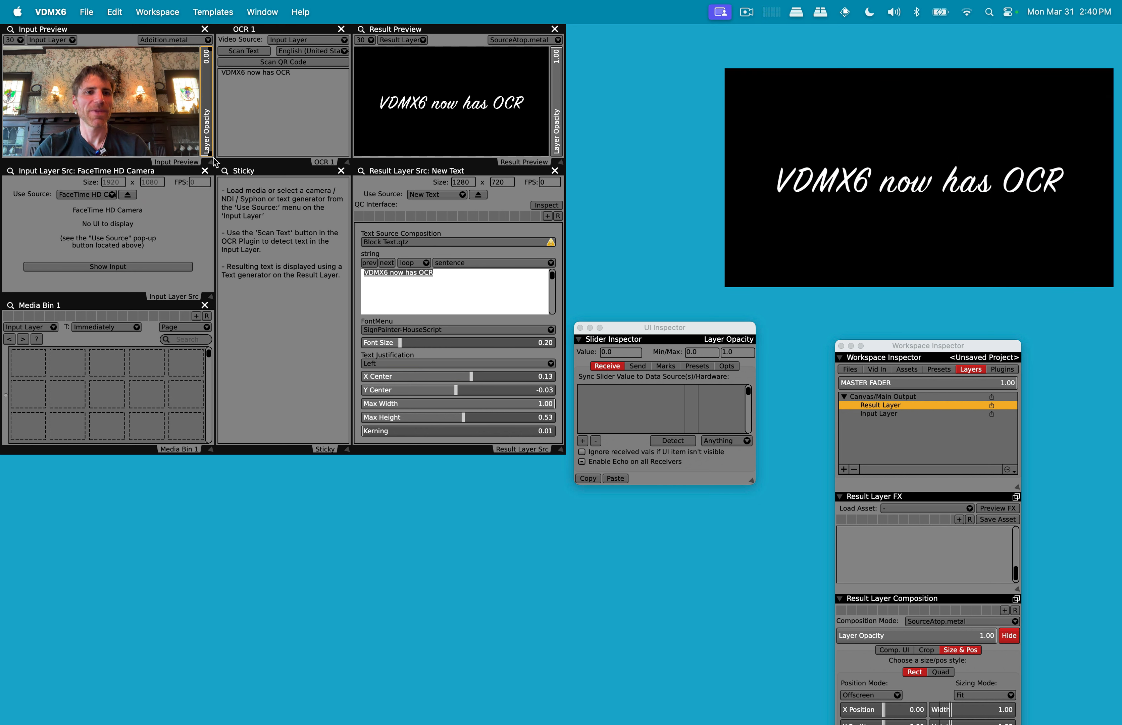
{"action": "mouse_move", "coordinate": [212, 165]}
{"action": "left_mouse_down"}
{"action": "mouse_move", "coordinate": [298, 273]}
{"action": "mouse_move", "coordinate": [214, 101]}
{"action": "mouse_move", "coordinate": [212, 165]}
{"action": "left_mouse_up"}
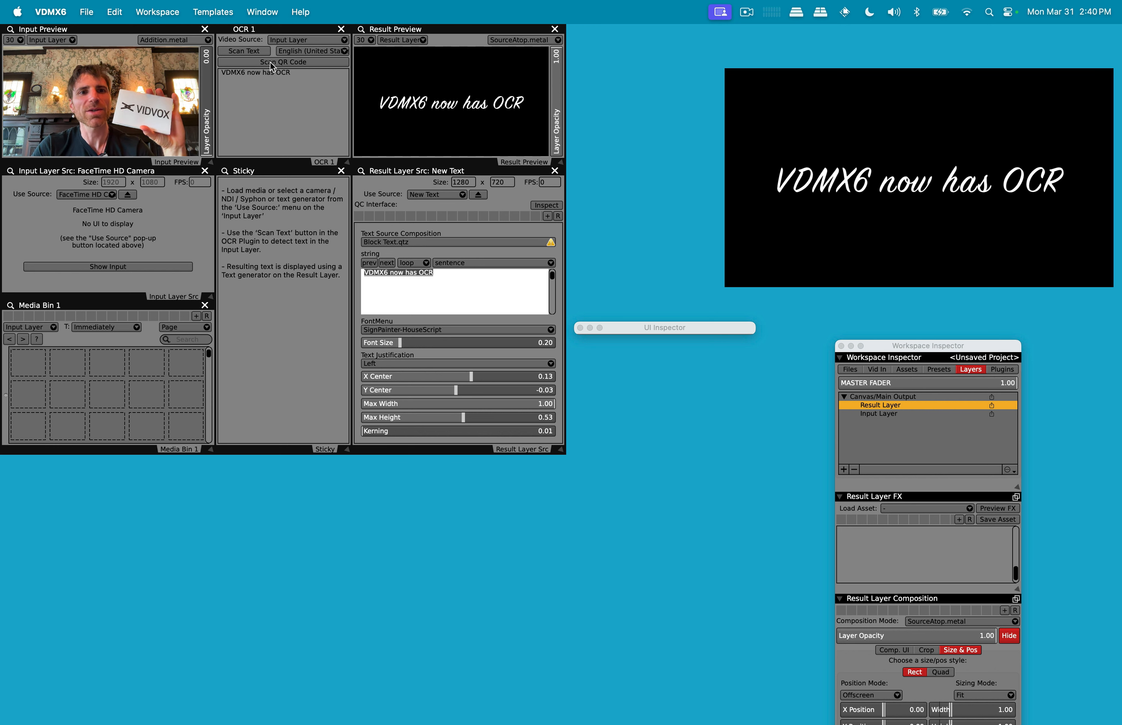
Step: Scan the text on the card shown to the camera, and scan the QR code held up after it
{"action": "left_click", "coordinate": [256, 53]}
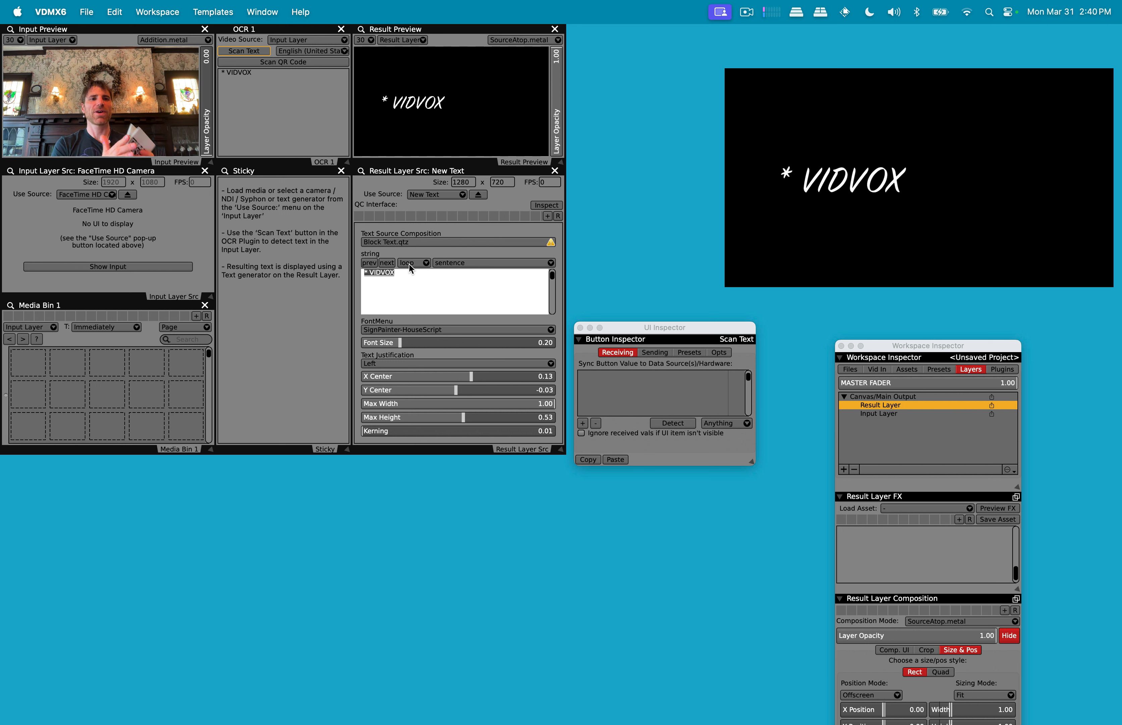
{"action": "left_click", "coordinate": [286, 62]}
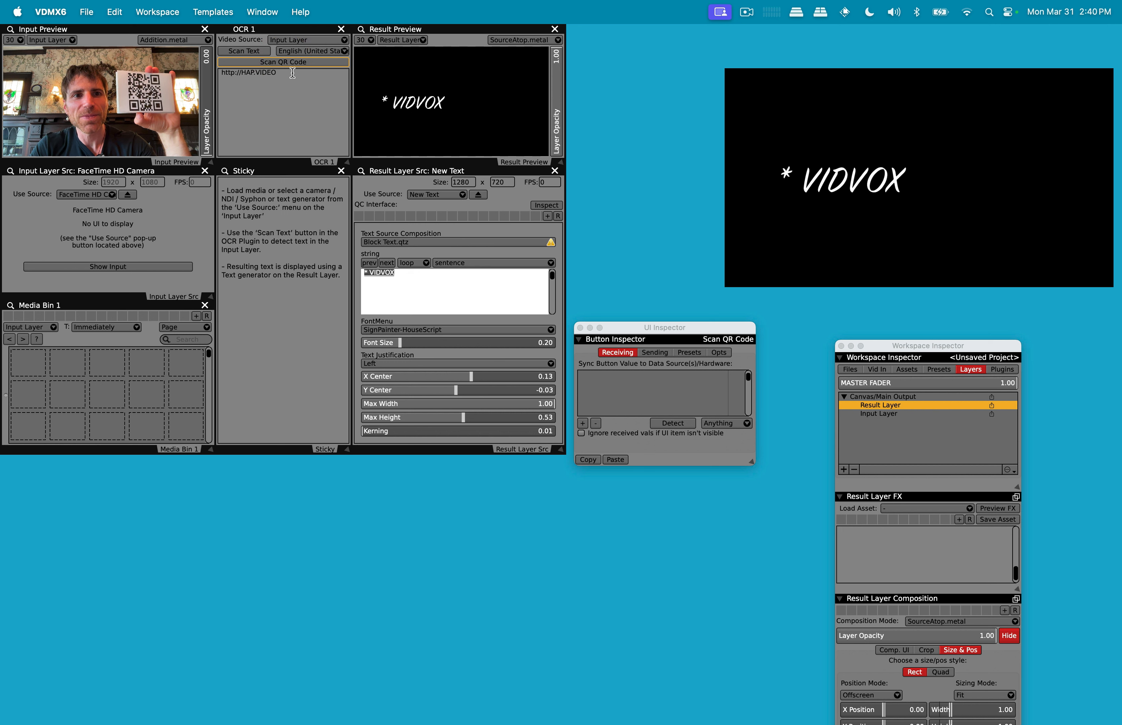
{"action": "left_click_drag", "start_coordinate": [279, 72], "coordinate": [219, 75]}
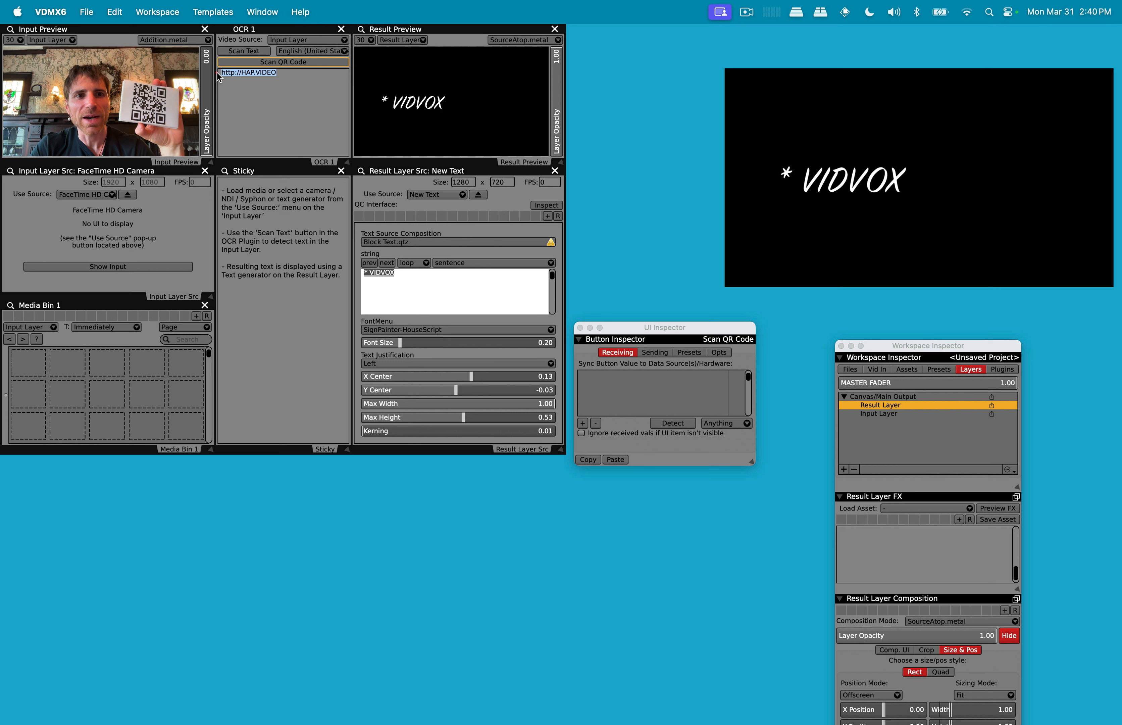
Step: Examine which data source feeds the Result Layer's string field, moving the UI Inspector beside it, and compare it with the OCR plugin's output
{"action": "left_click", "coordinate": [434, 277]}
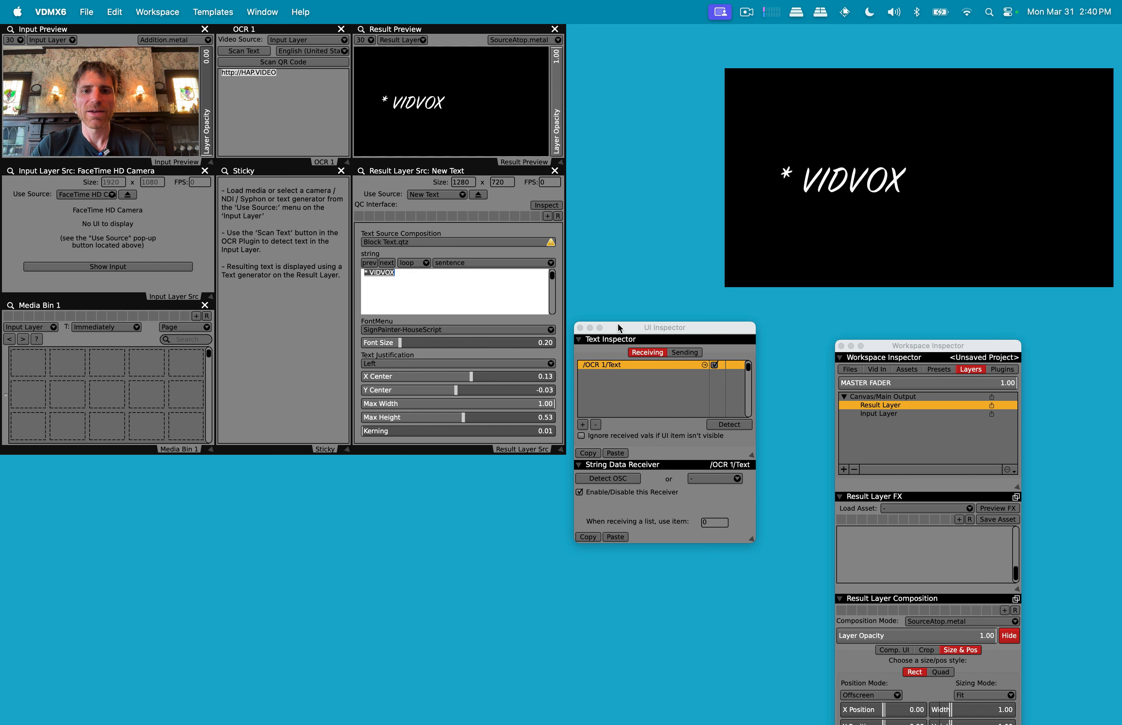
{"action": "left_click", "coordinate": [424, 284]}
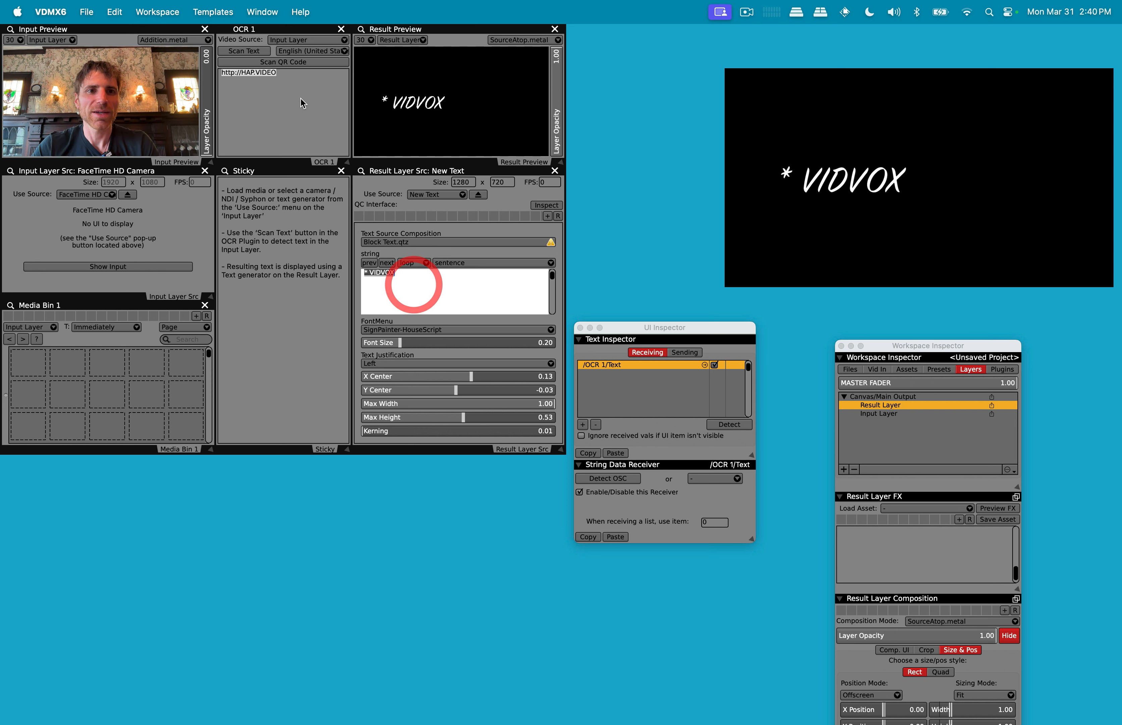
{"action": "left_click", "coordinate": [303, 120]}
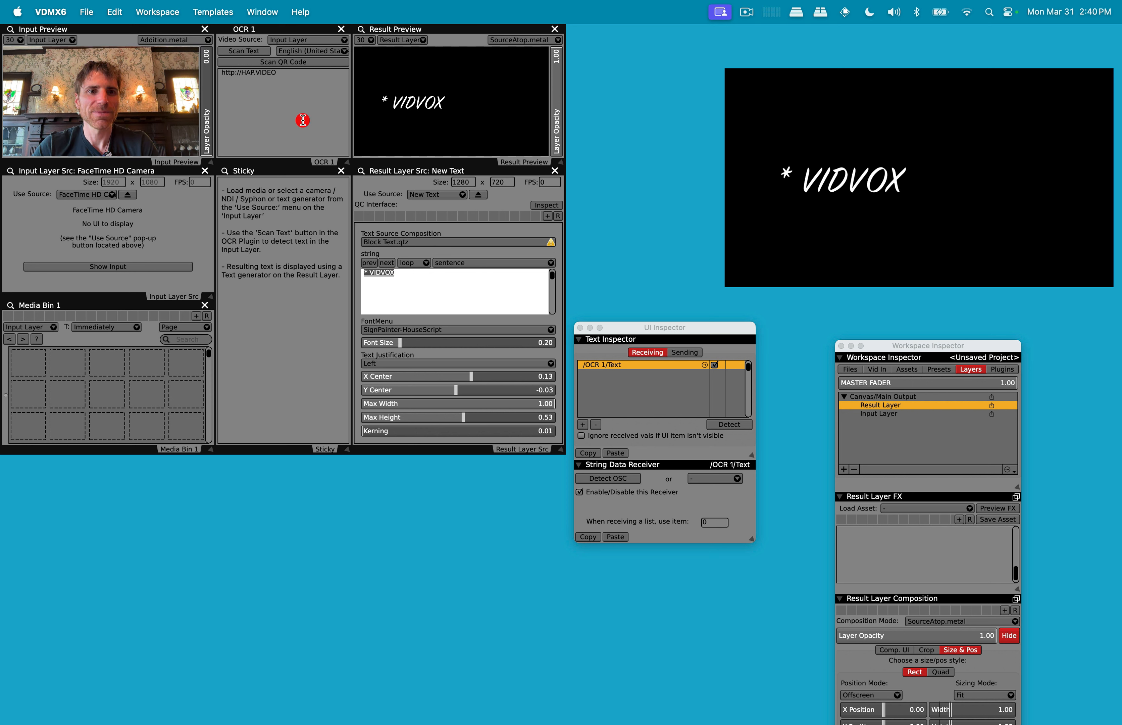
{"action": "left_click", "coordinate": [429, 284]}
{"action": "left_click_drag", "start_coordinate": [425, 279], "coordinate": [349, 272]}
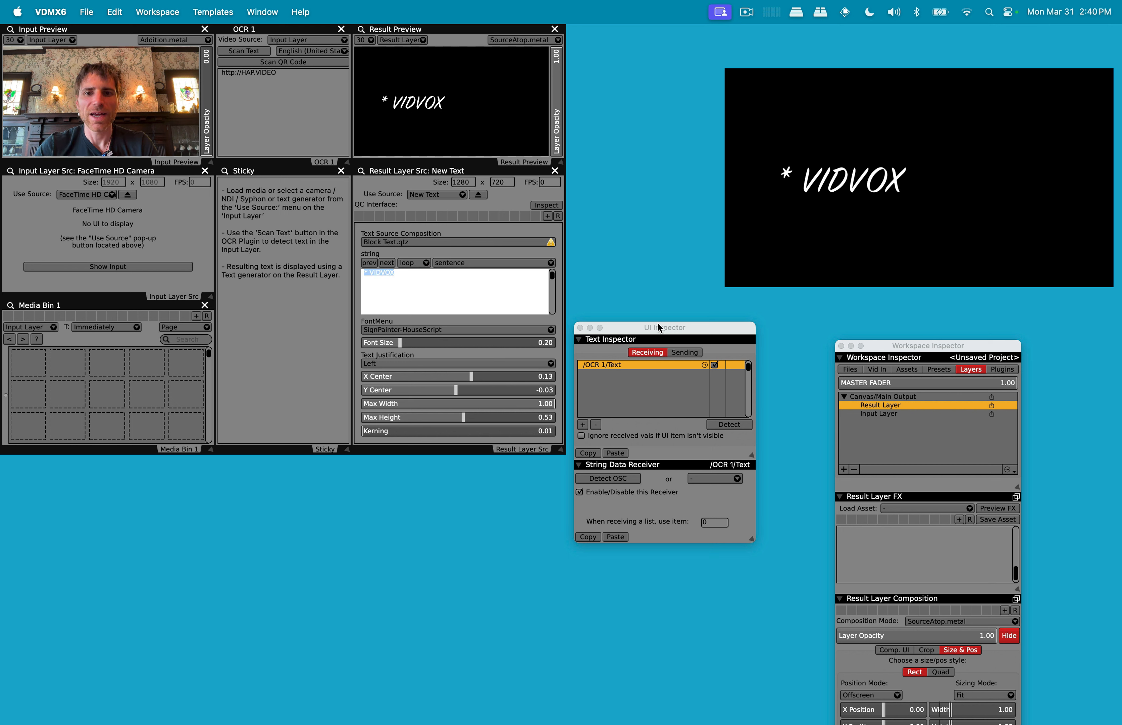
{"action": "left_click_drag", "start_coordinate": [657, 323], "coordinate": [653, 278]}
{"action": "key", "text": "super+2"}
{"action": "key", "text": "super+2"}
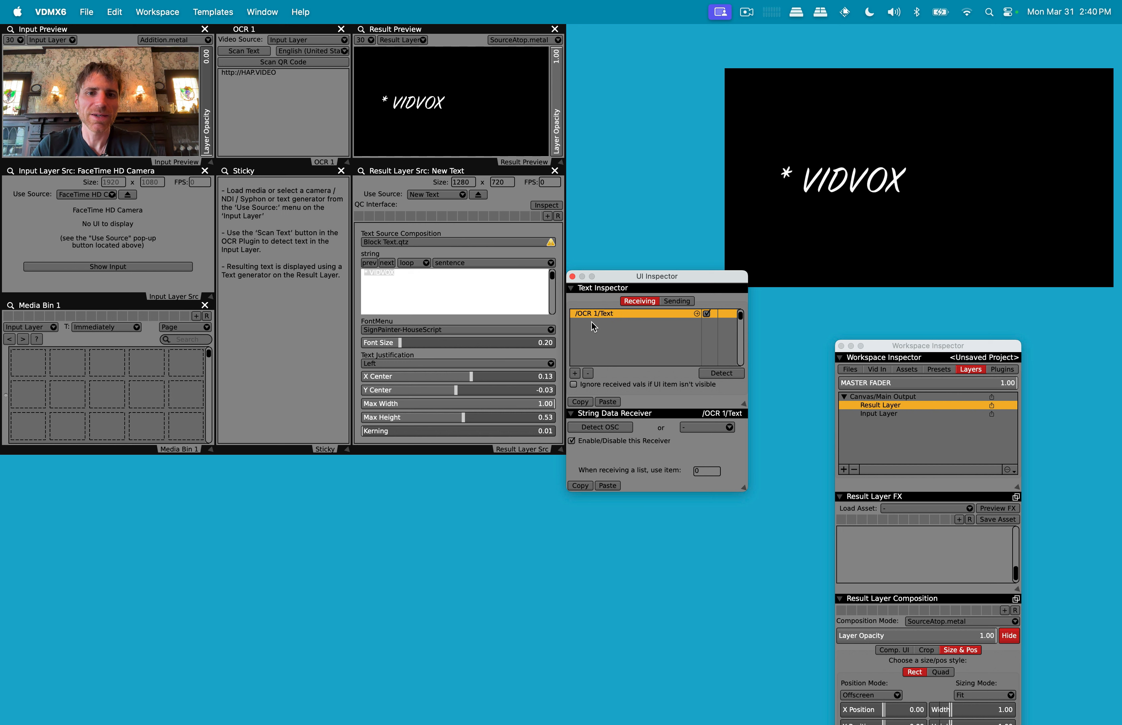
{"action": "left_click", "coordinate": [594, 314]}
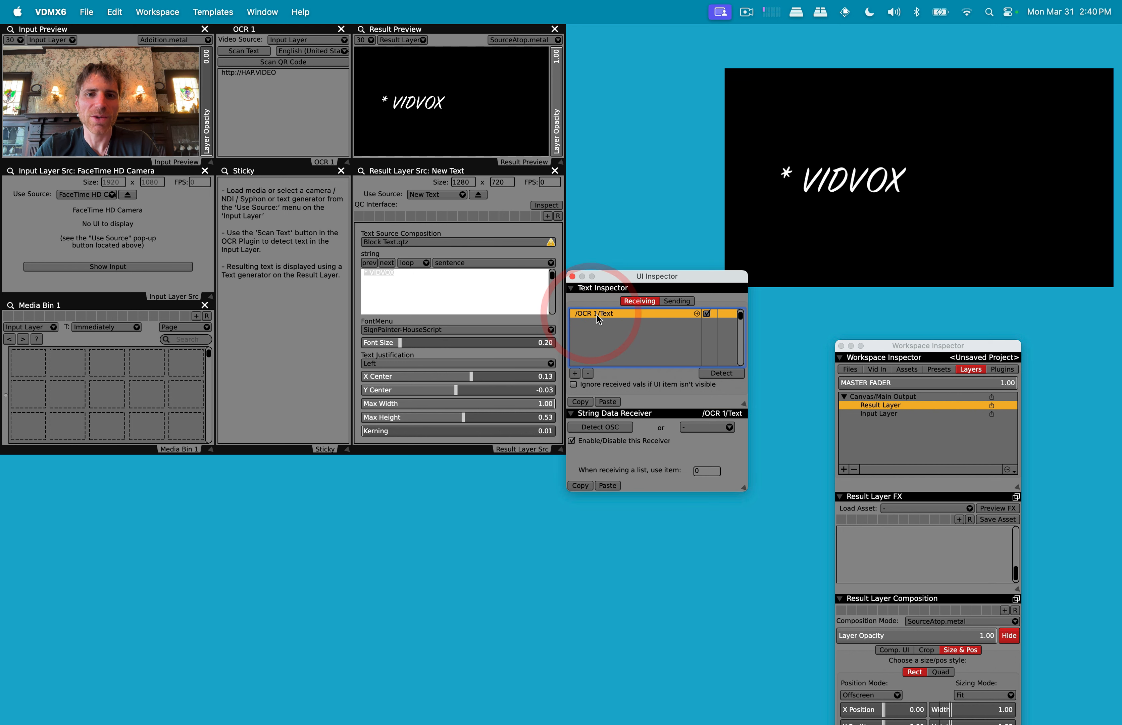
{"action": "mouse_move", "coordinate": [261, 30]}
{"action": "left_mouse_down"}
{"action": "mouse_move", "coordinate": [271, 43]}
{"action": "mouse_move", "coordinate": [260, 26]}
{"action": "left_mouse_up"}
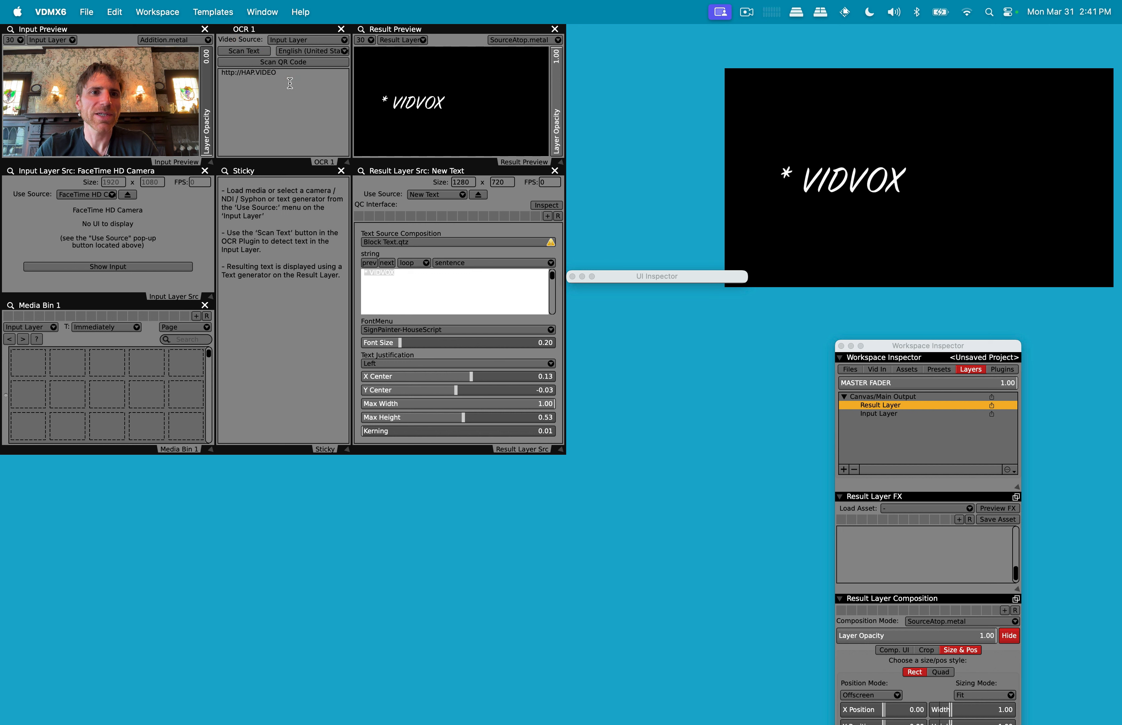
{"action": "left_click_drag", "start_coordinate": [282, 75], "coordinate": [206, 69]}
Step: Add a second receiver with the address /OCR 1/QR to the Result Layer's string field
{"action": "left_click", "coordinate": [438, 286]}
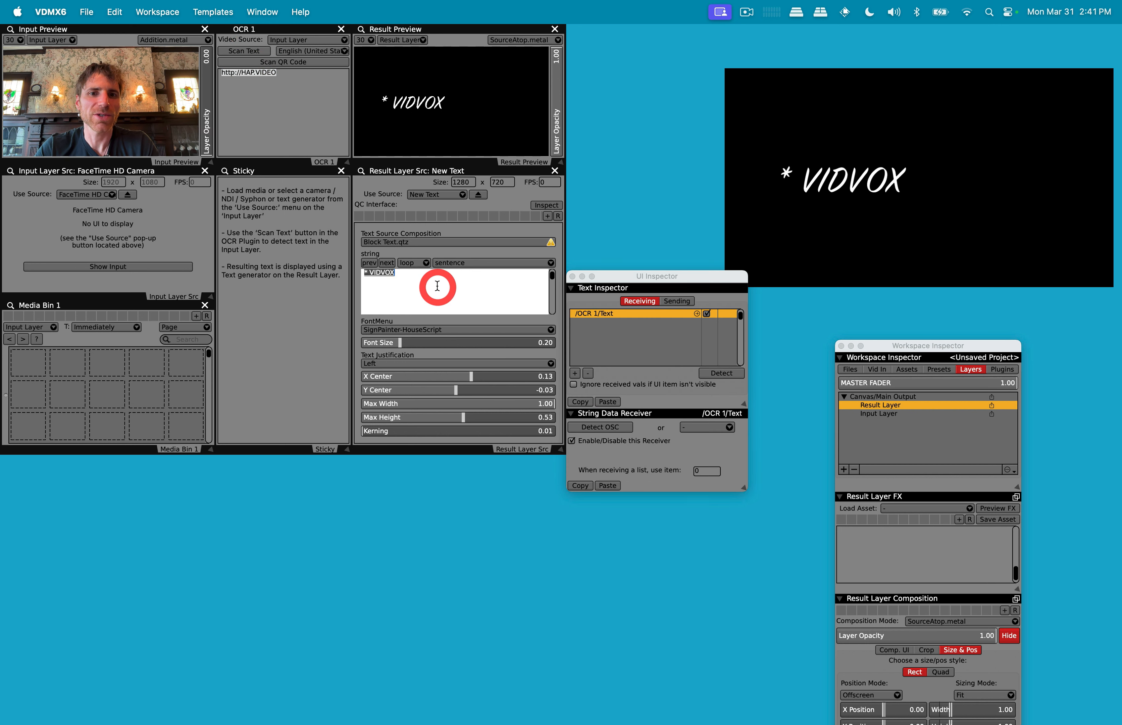
{"action": "left_click", "coordinate": [617, 343]}
{"action": "left_click", "coordinate": [575, 373]}
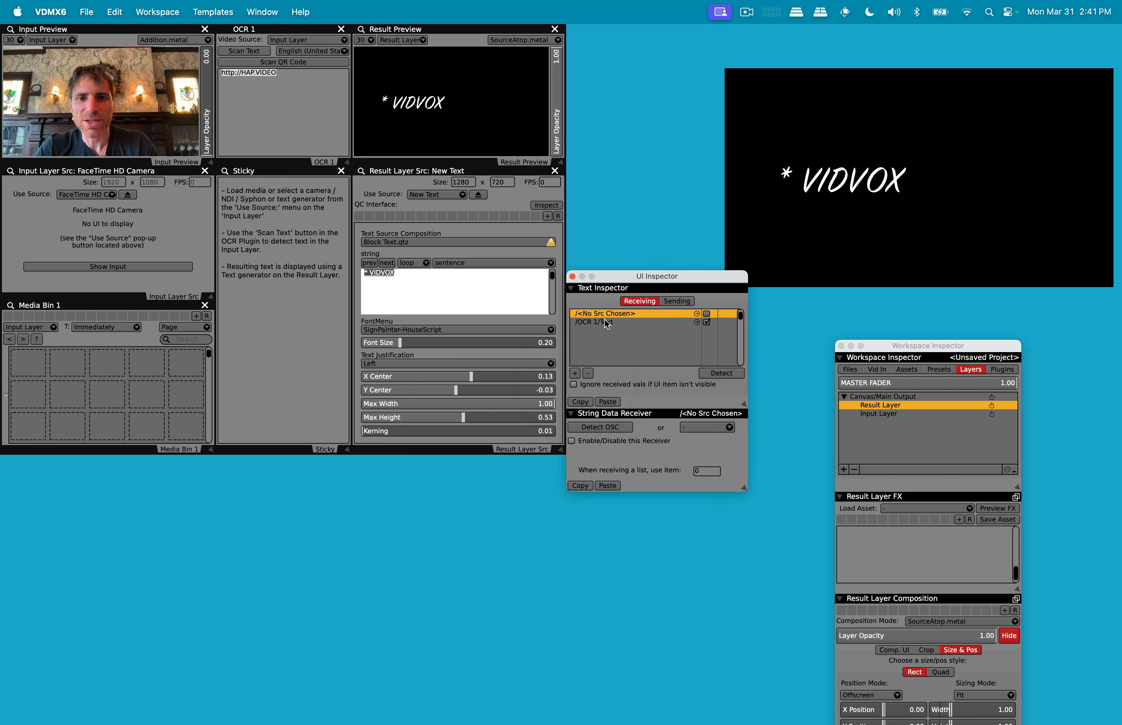
{"action": "double_click", "coordinate": [610, 313]}
{"action": "type", "text": "/OCT"}
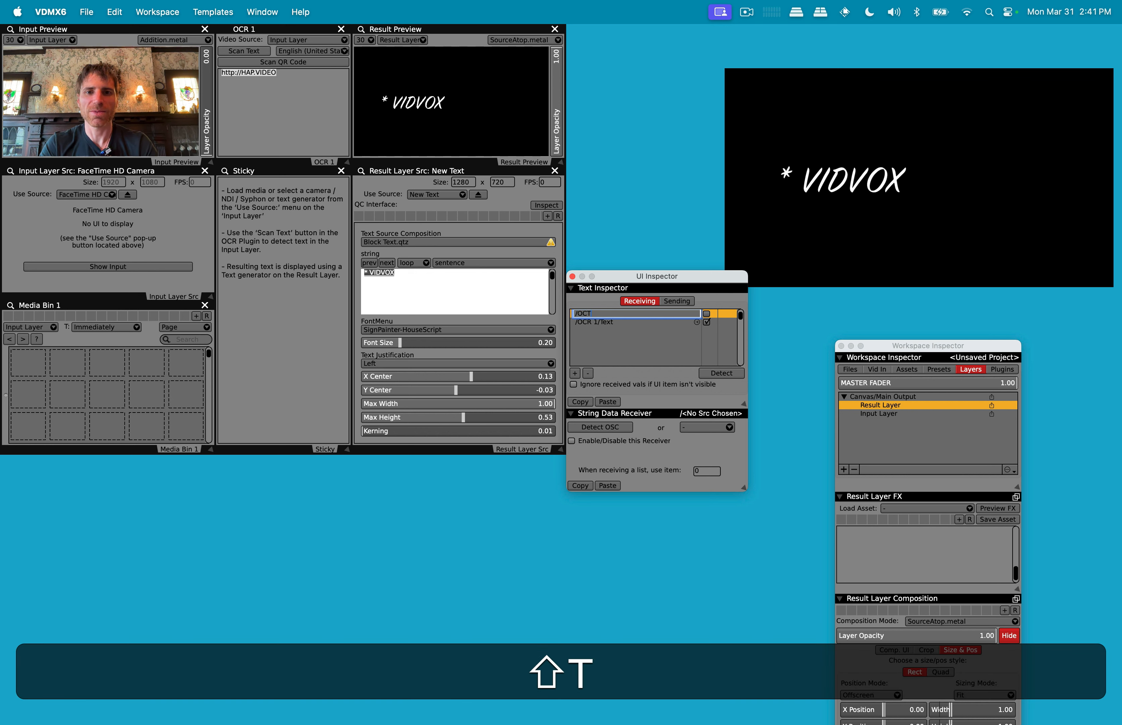
{"action": "key", "text": "shift+BackSpace"}
{"action": "type", "text": "R"}
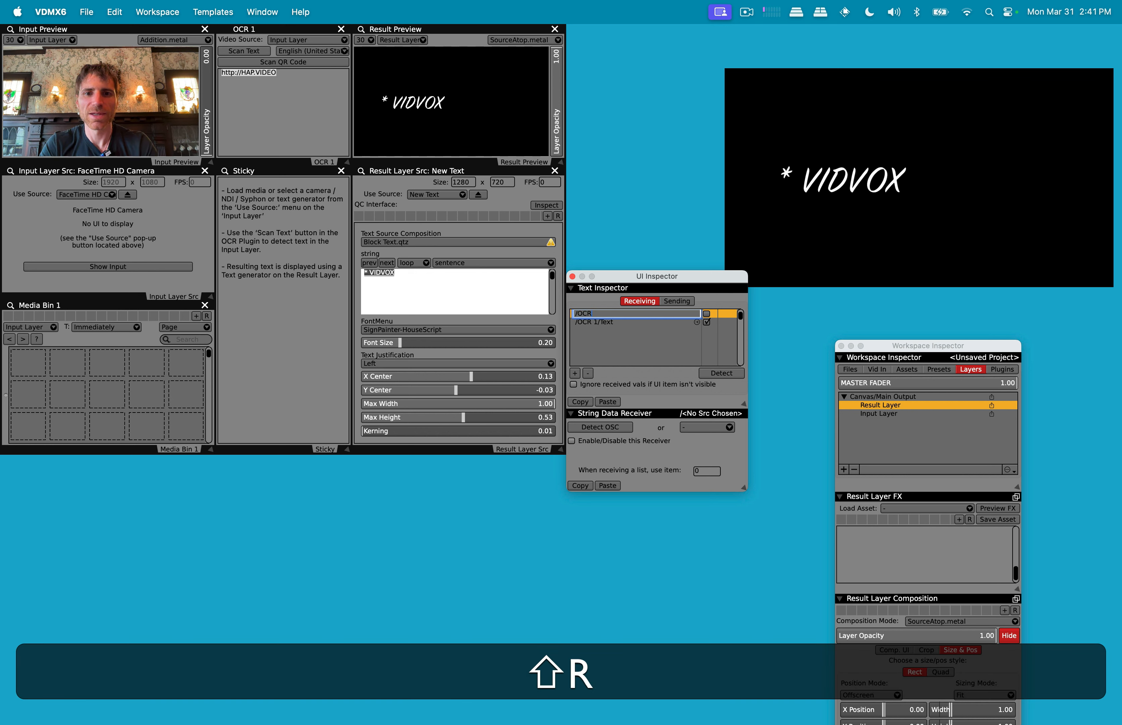
{"action": "type", "text": " 1/QR"}
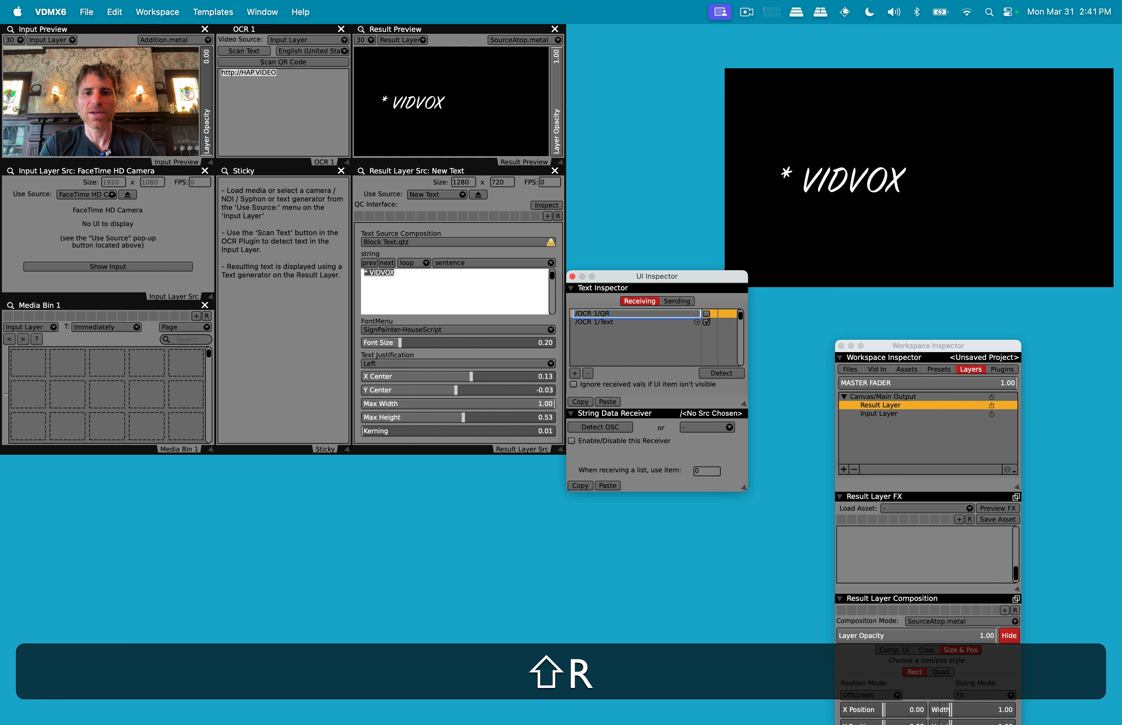
{"action": "key", "text": "shift+Return"}
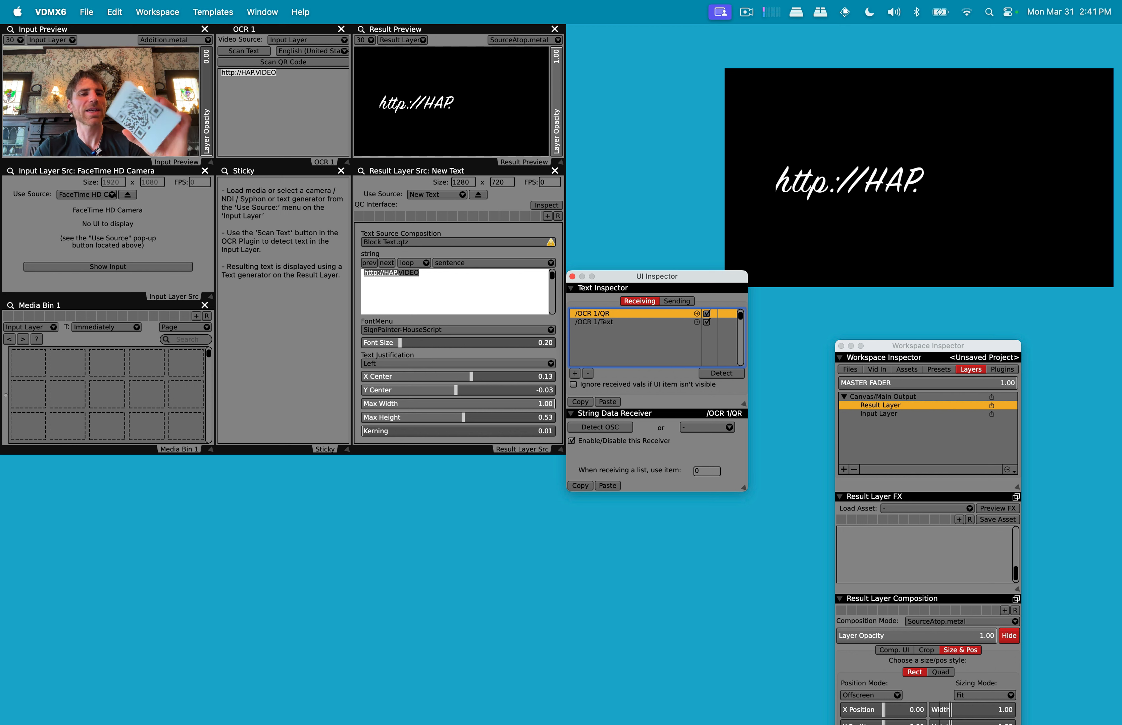
Step: Scan the QR code again and set the result text's string to split by line end
{"action": "left_click", "coordinate": [288, 63]}
{"action": "left_click", "coordinate": [446, 264]}
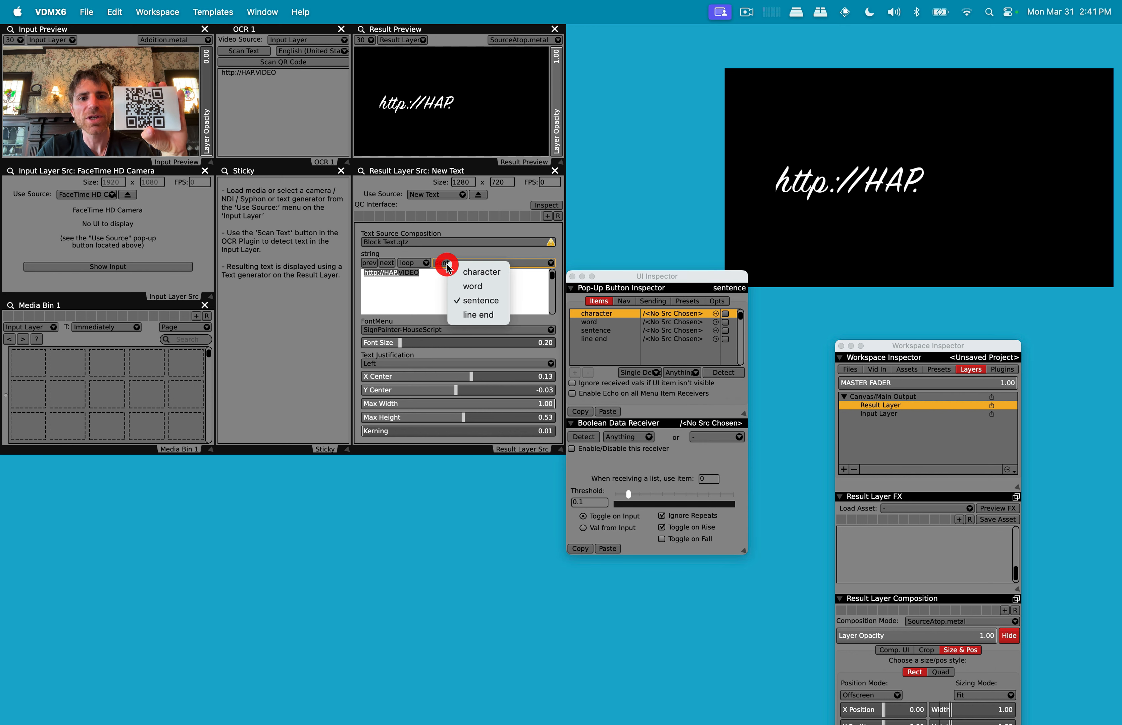
{"action": "left_click", "coordinate": [479, 315]}
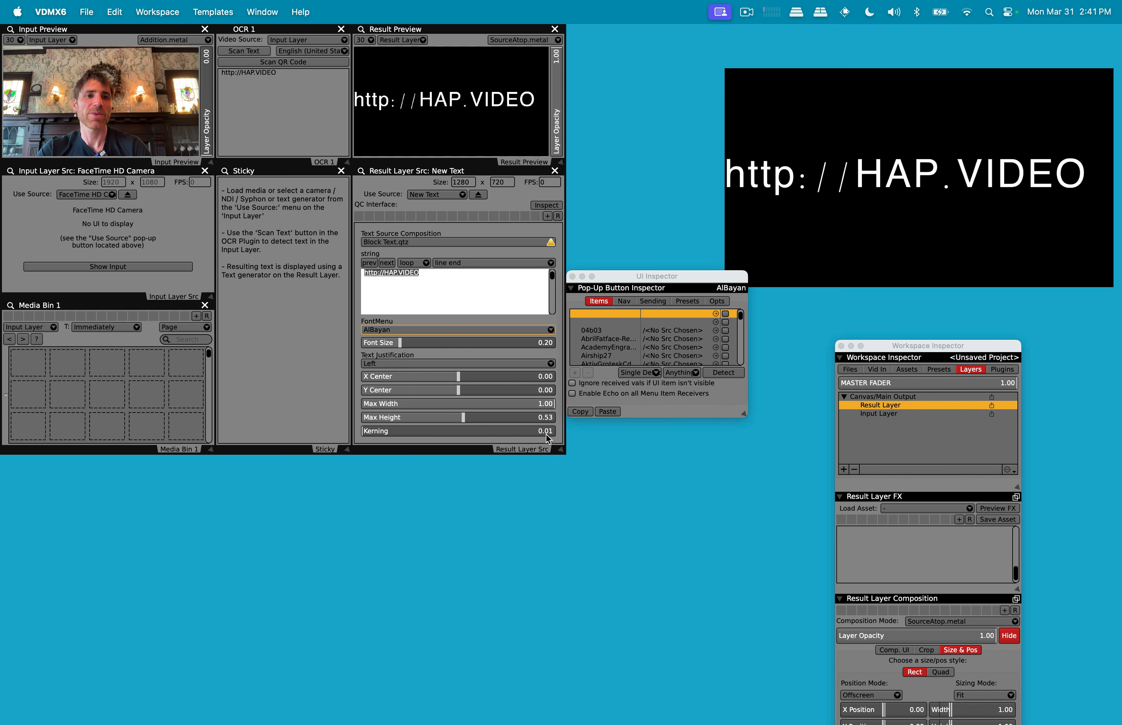
Step: Assign Clock 1's Every Beat as the data source that triggers Scan QR Code
{"action": "right_click", "coordinate": [283, 63]}
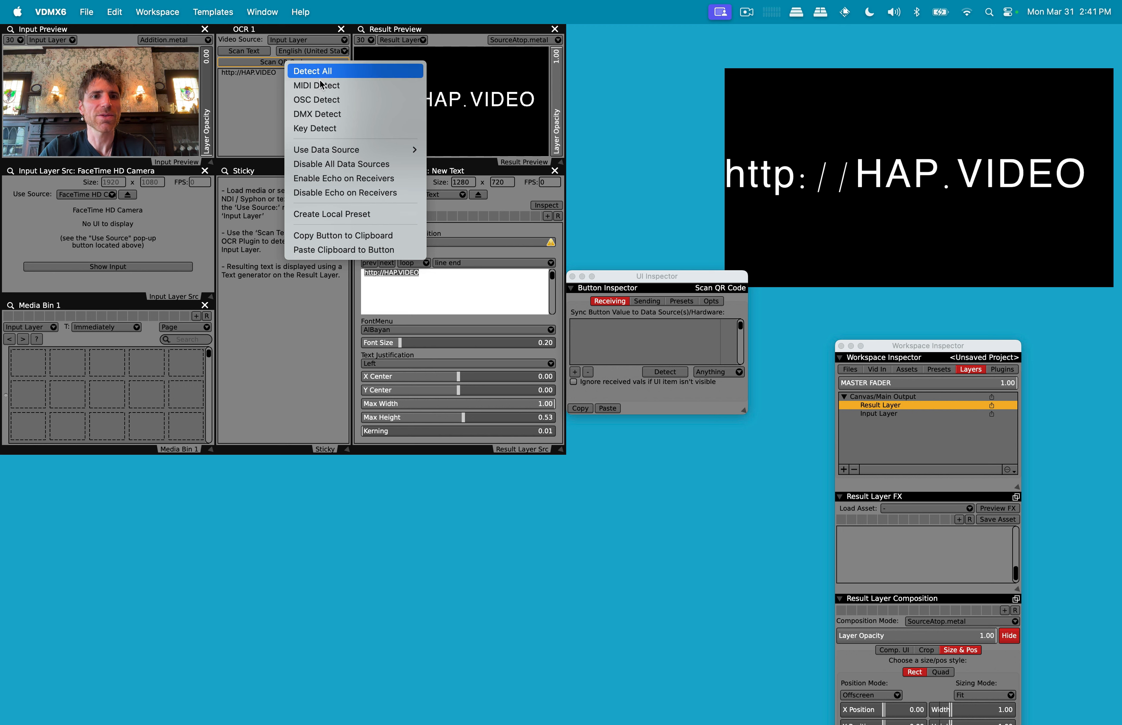
{"action": "mouse_move", "coordinate": [330, 150]}
{"action": "mouse_move", "coordinate": [467, 149]}
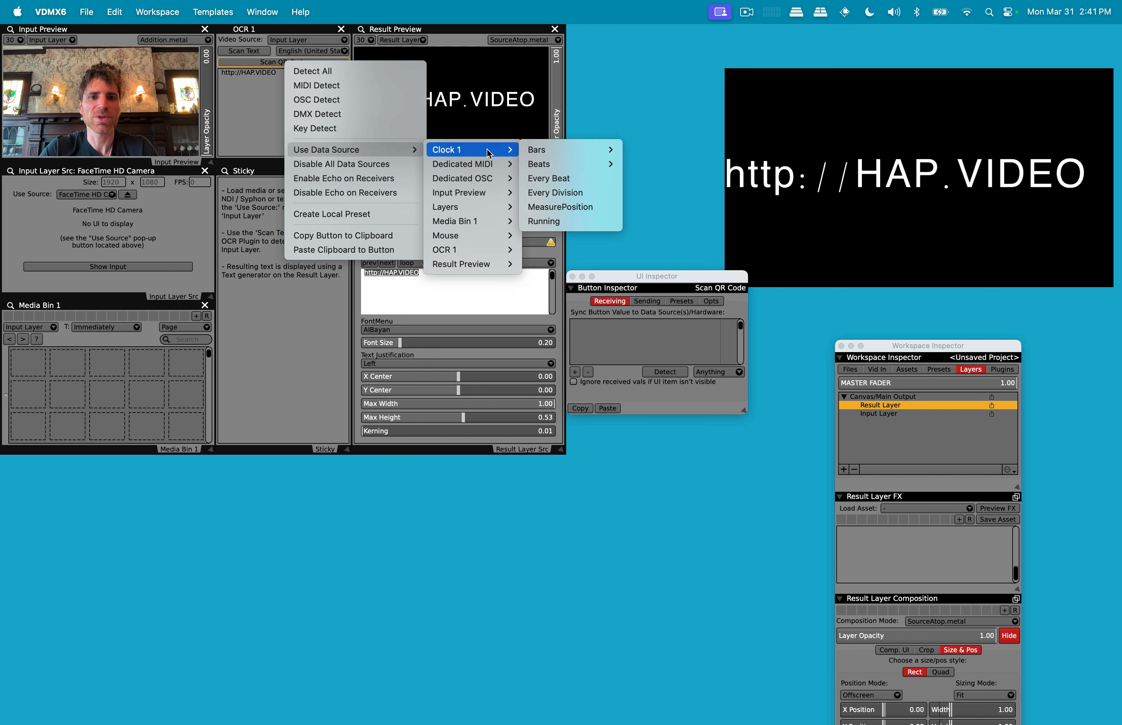
{"action": "left_click", "coordinate": [576, 179]}
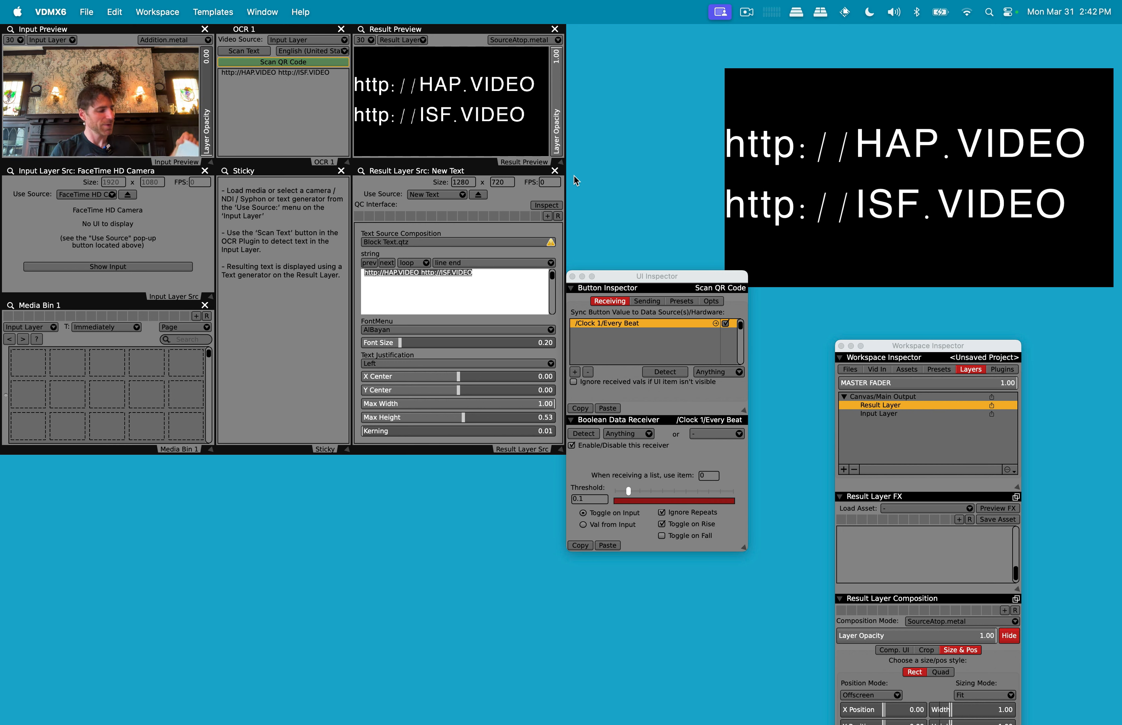
Step: Disable all data sources on the Scan QR Code control
{"action": "right_click", "coordinate": [259, 64]}
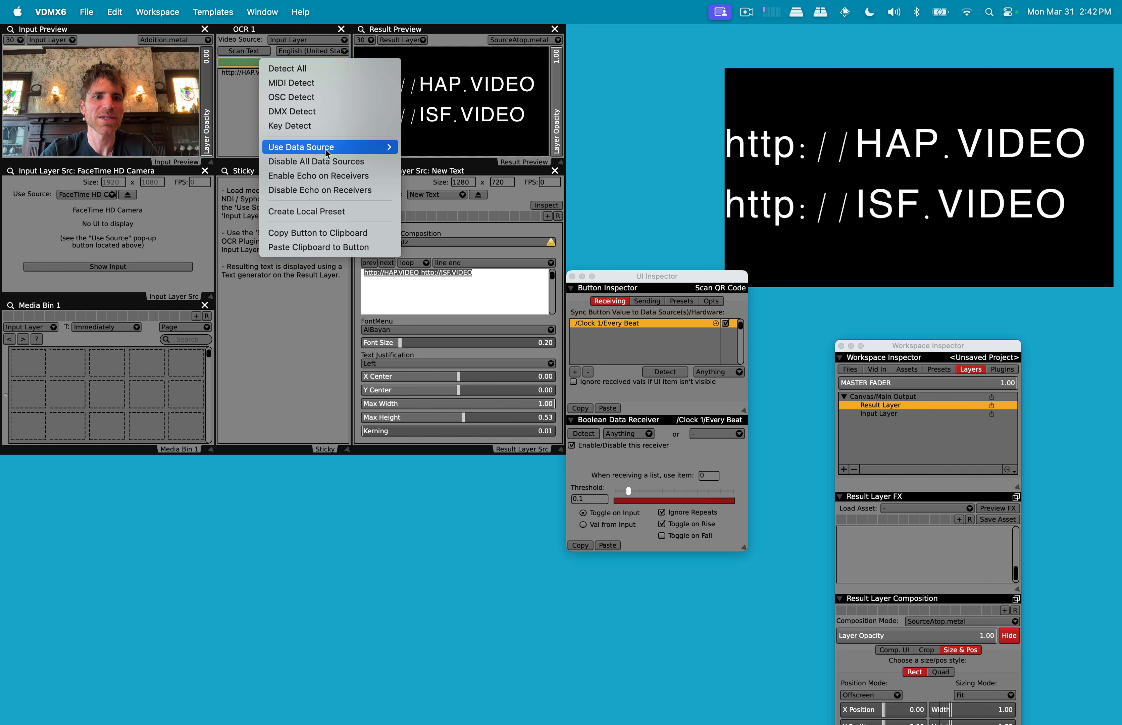
{"action": "left_click", "coordinate": [332, 161]}
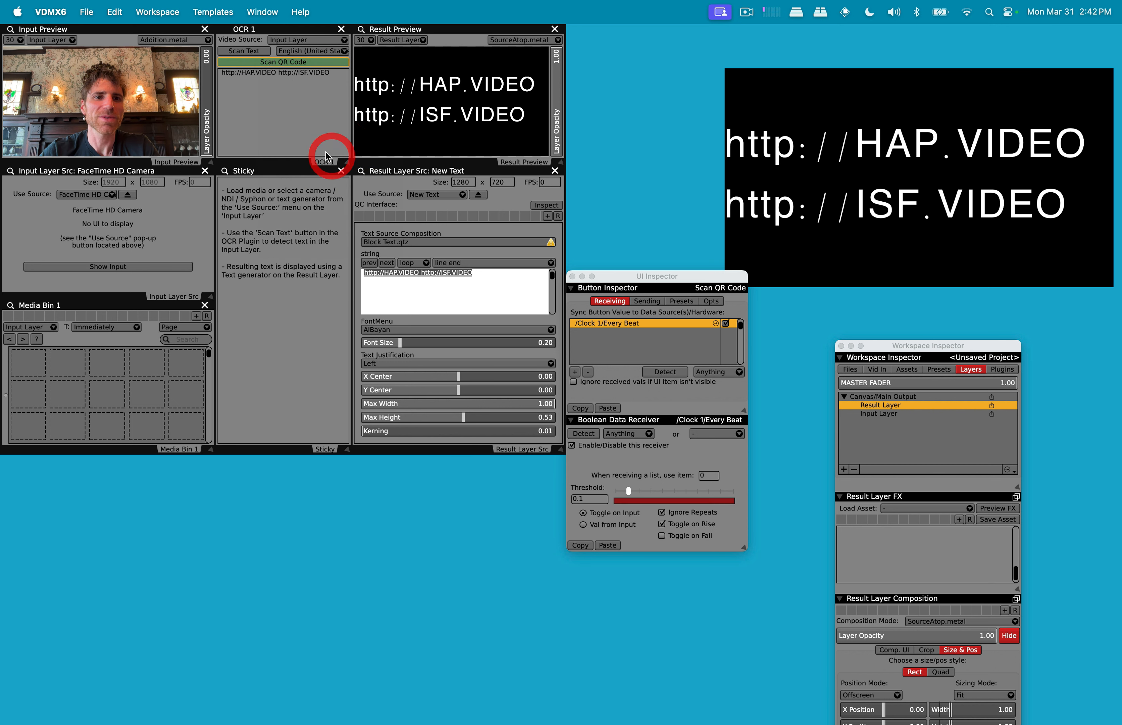
Step: Assign Clock 1's Every Beat as the data source that triggers Scan Text in the OCR plugin
{"action": "right_click", "coordinate": [255, 55]}
{"action": "mouse_move", "coordinate": [329, 135]}
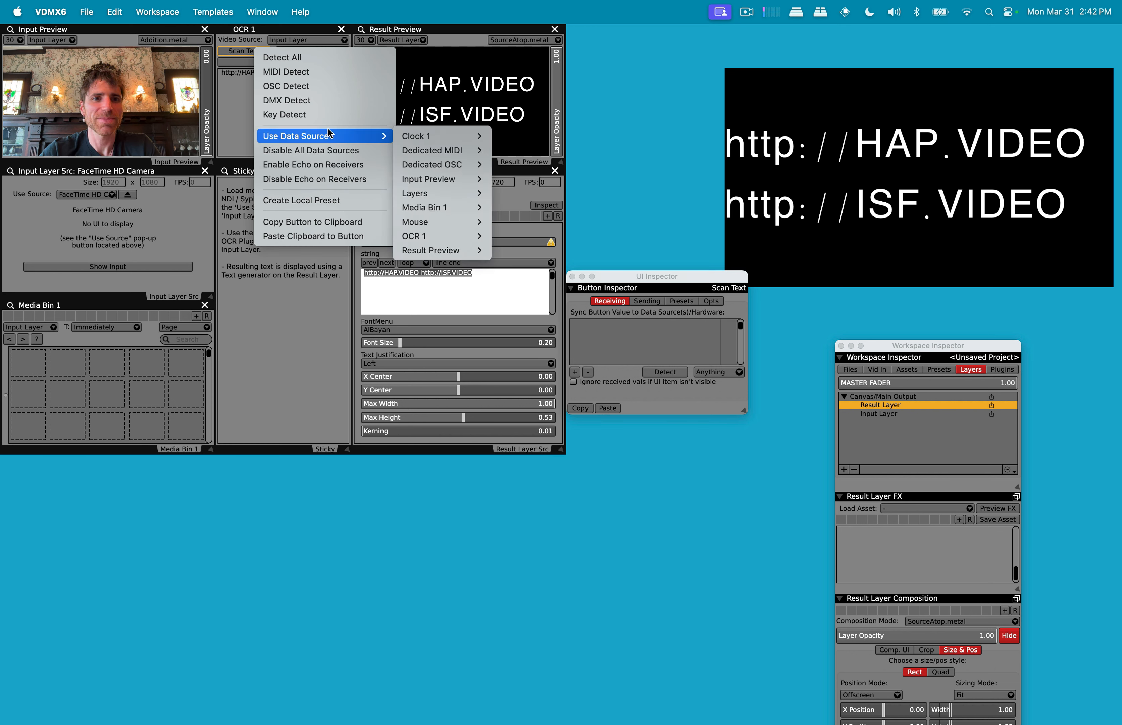
{"action": "mouse_move", "coordinate": [418, 136]}
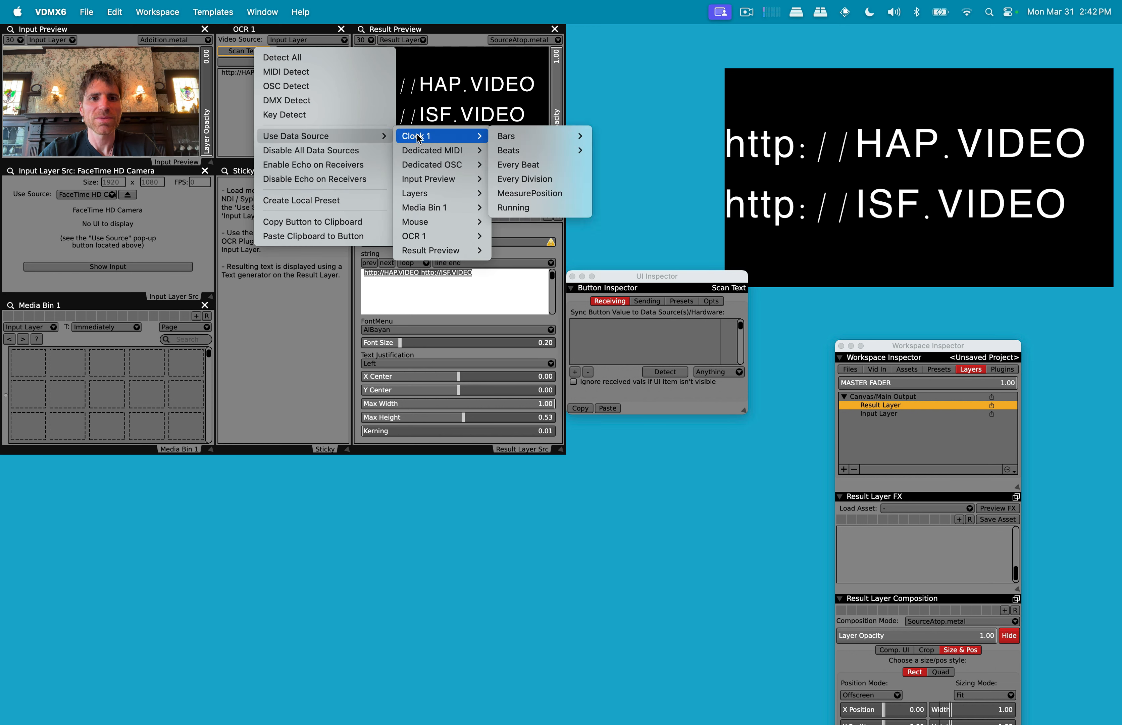
{"action": "left_click", "coordinate": [529, 165]}
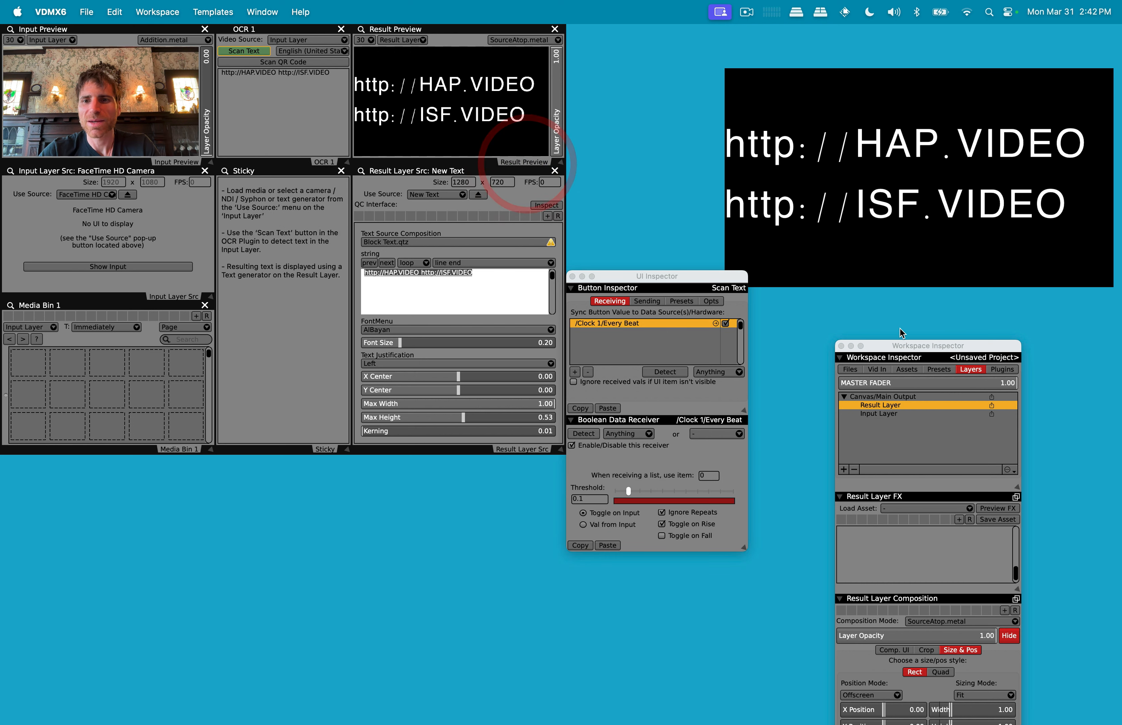
Step: Move the Workspace Inspector clear of the other panels and halve the Clock 1 plugin's tempo to 60 BPM
{"action": "left_click_drag", "start_coordinate": [908, 348], "coordinate": [708, 41]}
{"action": "left_click", "coordinate": [803, 62]}
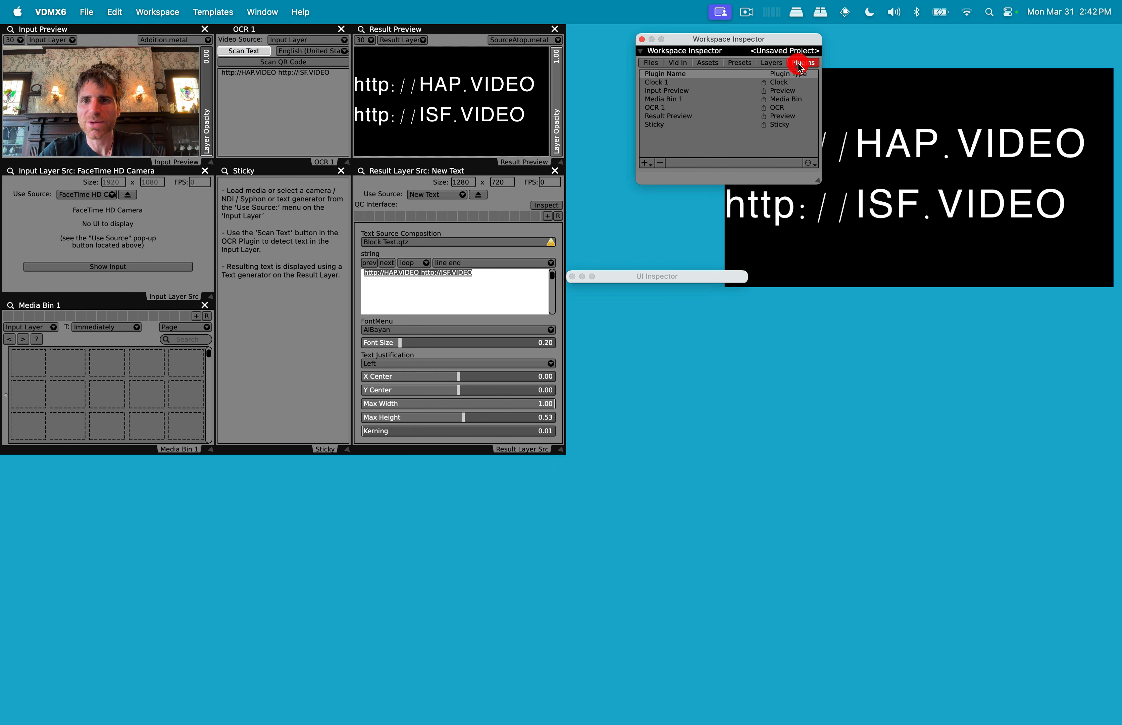
{"action": "left_click", "coordinate": [659, 82]}
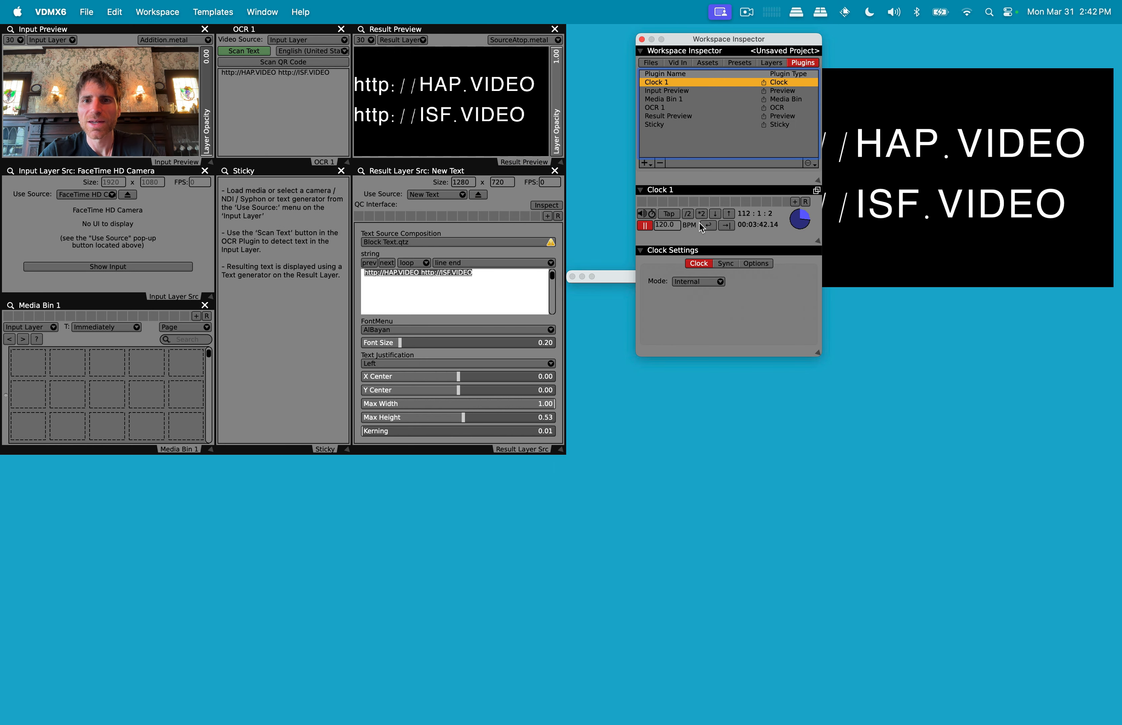
{"action": "left_click", "coordinate": [700, 213]}
{"action": "left_click", "coordinate": [688, 213]}
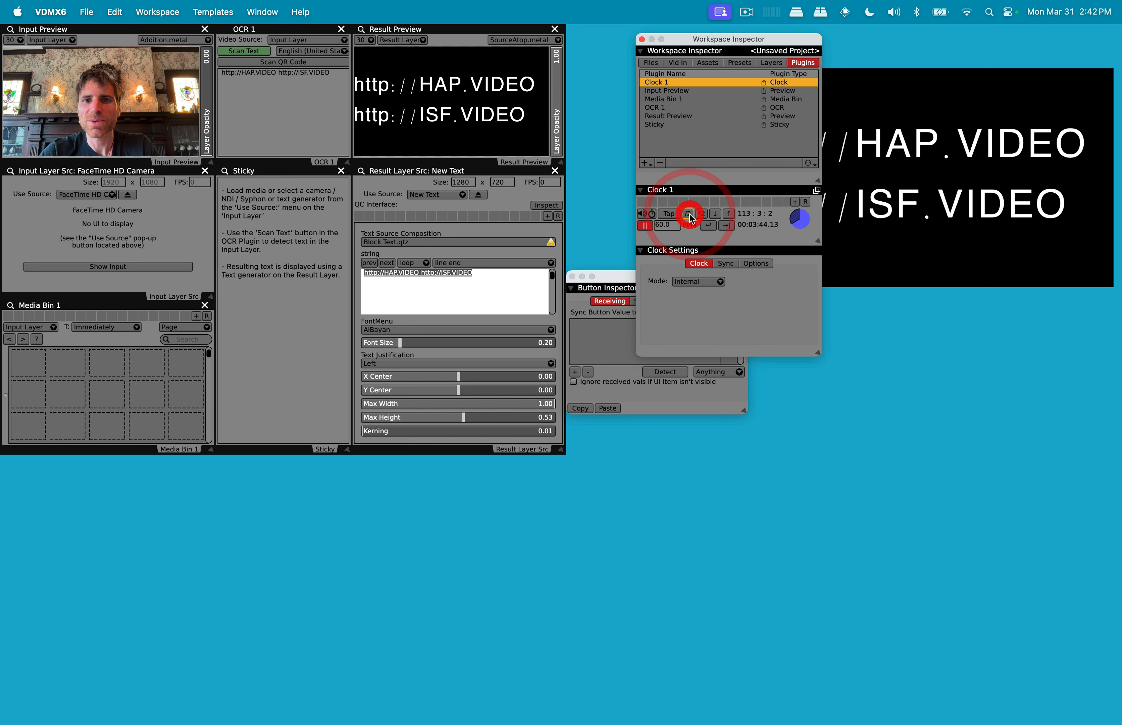
{"action": "left_click", "coordinate": [688, 214]}
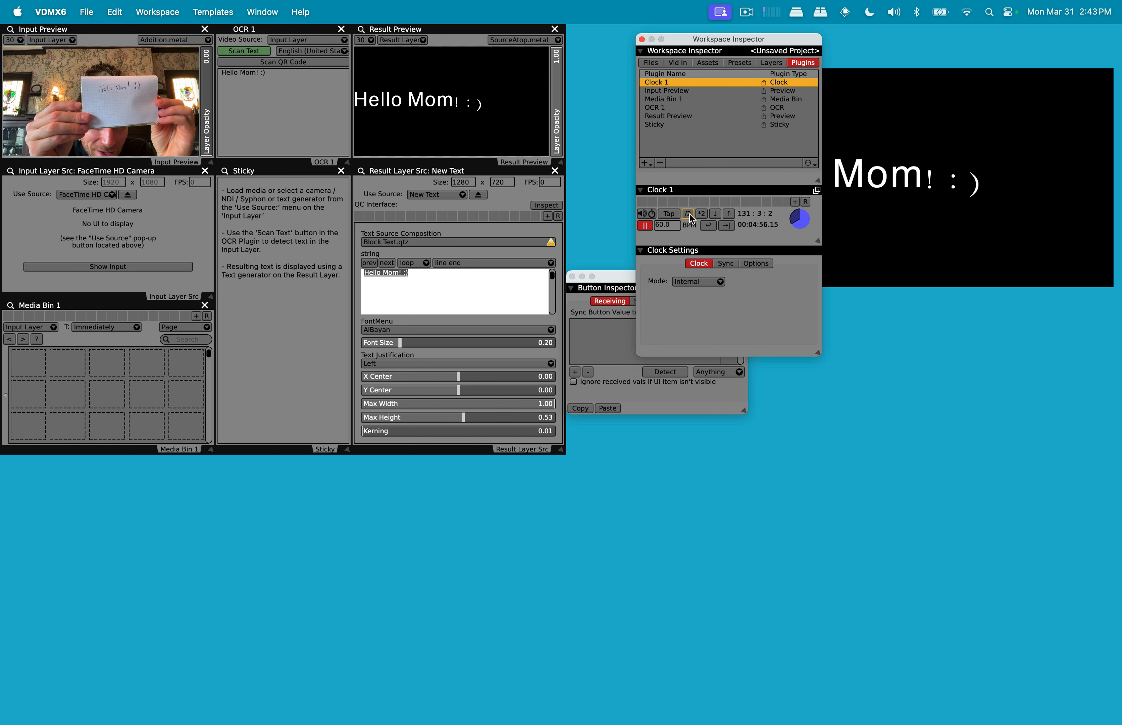
Step: Disable all data sources on the Scan Text control
{"action": "left_click", "coordinate": [306, 153]}
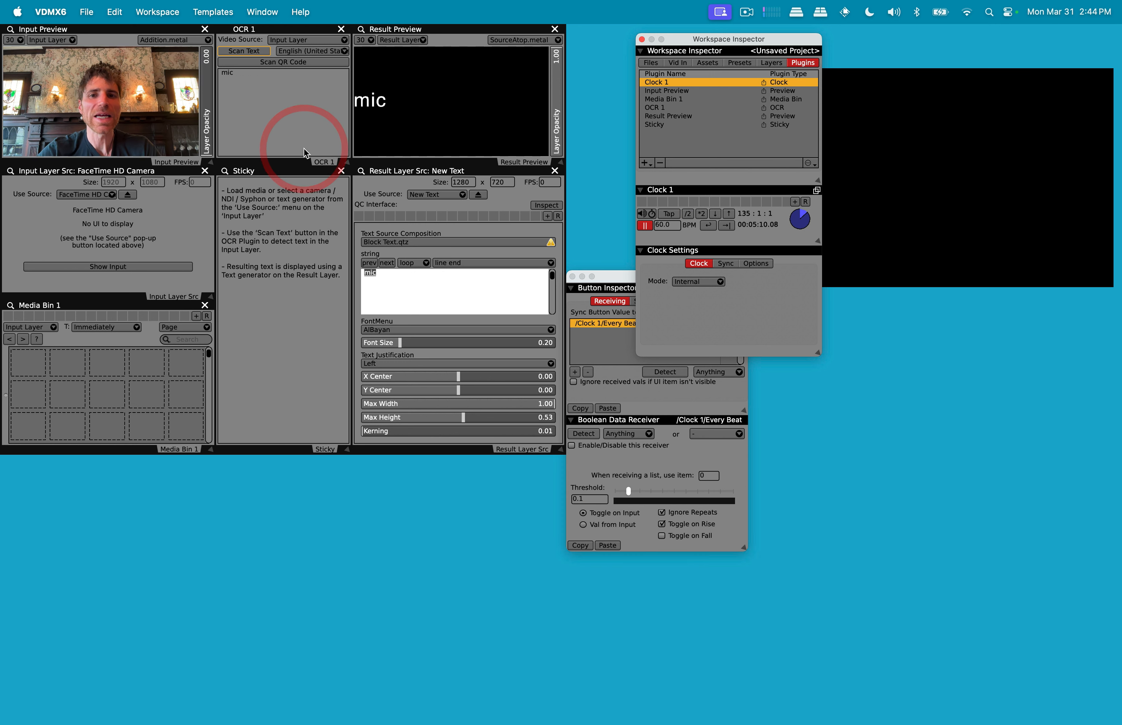